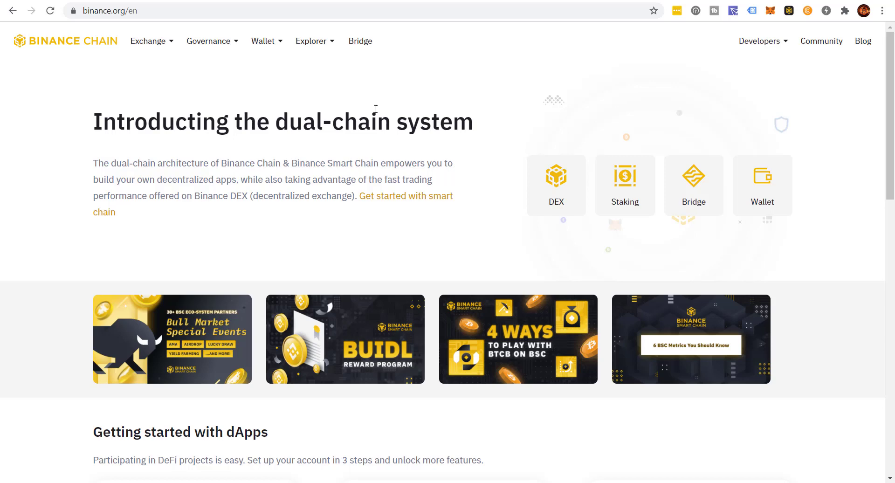
# Look through the Binance Chain site, Coinpaprika rankings, Binance Smart Chain article, Etherscan blocks and Autofarm vaults.
pyautogui.scroll(-7, 384, 112)
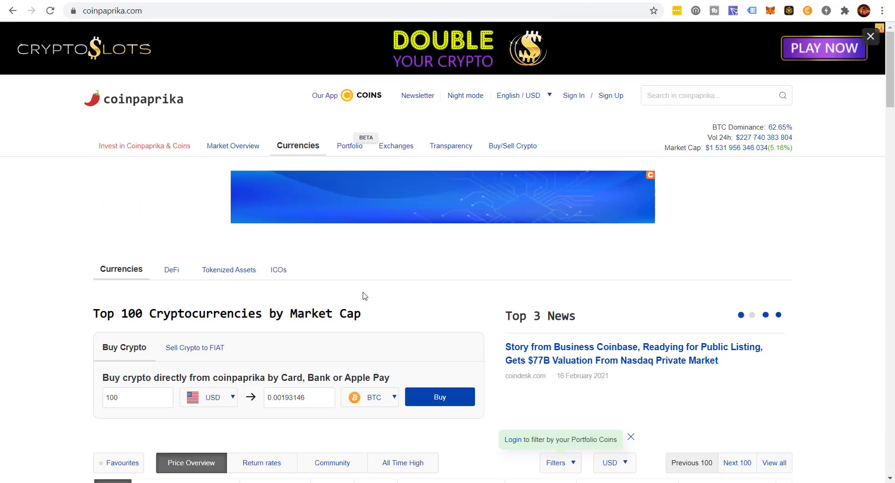
pyautogui.scroll(-5, 365, 296)
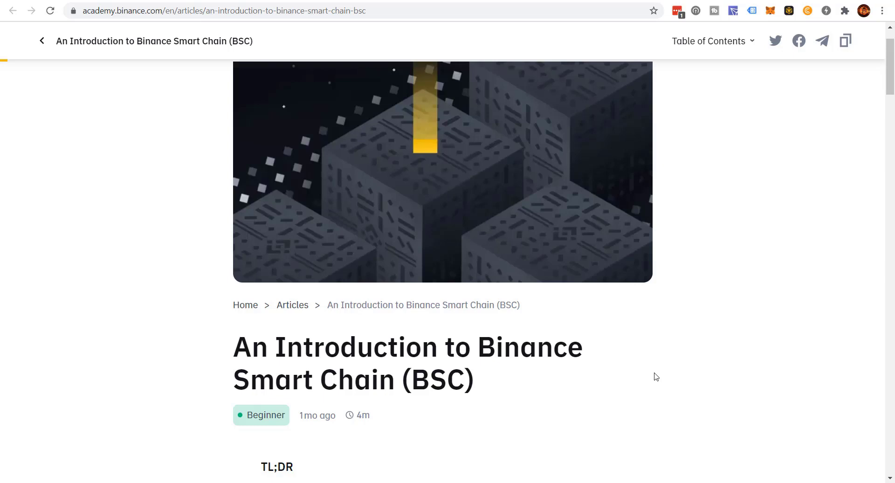
pyautogui.hotkey('ctrl', 'Tab')
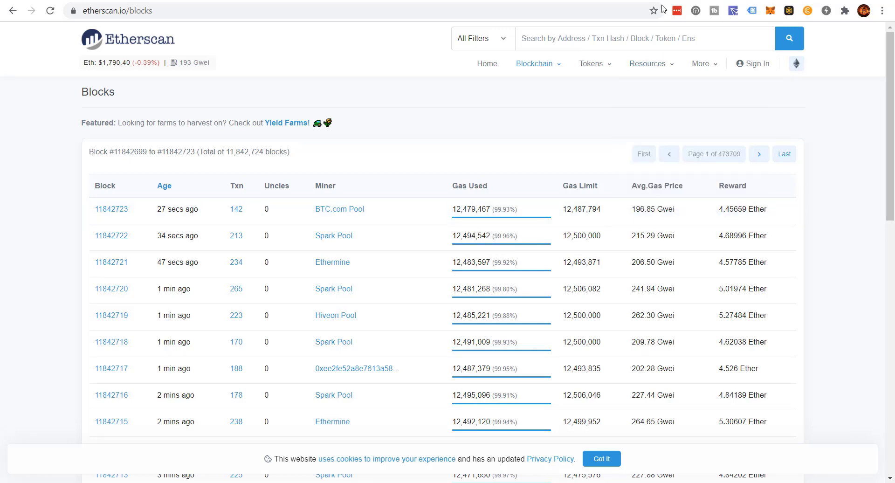
pyautogui.hotkey('ctrl', 'Tab')
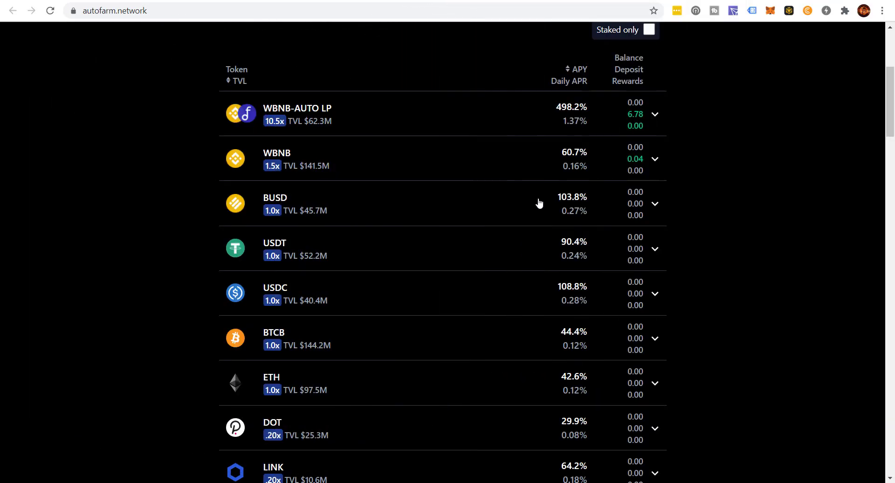
pyautogui.scroll(5, 585, 206)
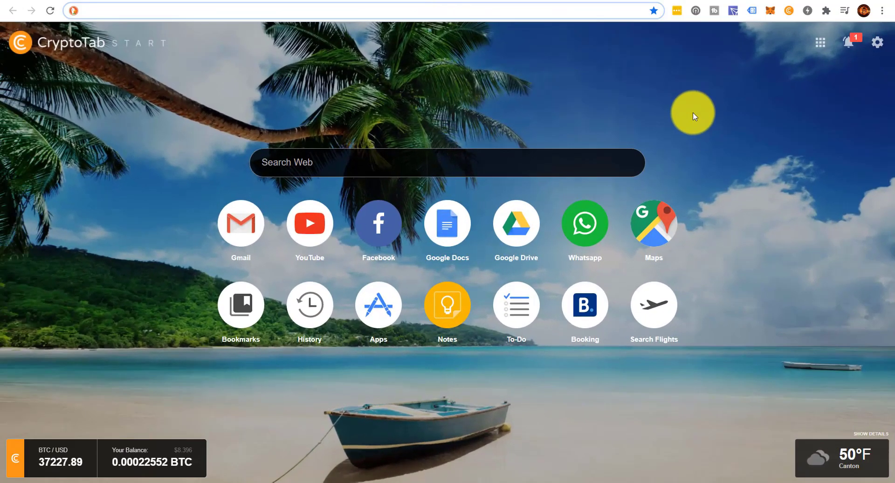
# Search the web for "binance smart chain wallet extension" and open the Binance Chain Wallet page in the Chrome Web Store.
pyautogui.write('binance smart chain wallet extension')
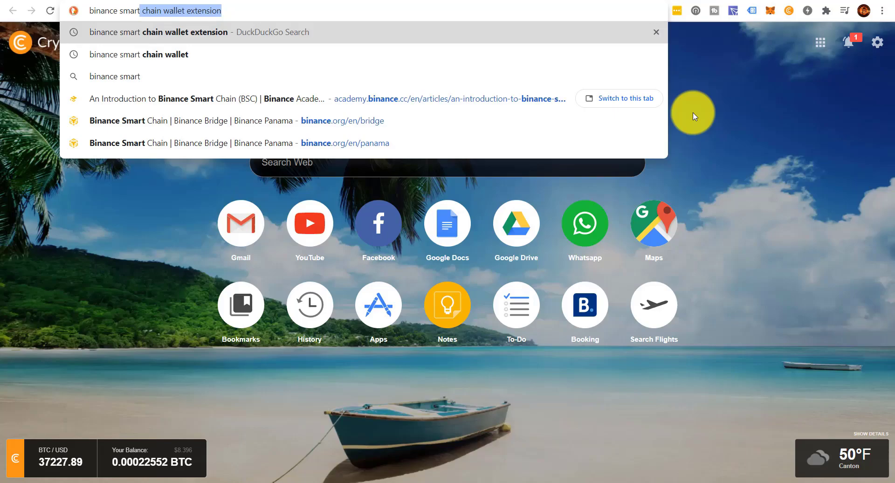
pyautogui.press('Return')
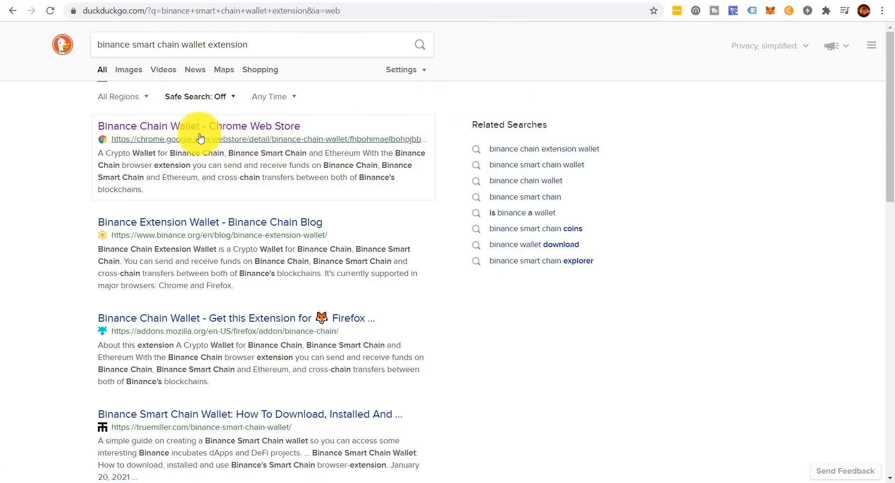
pyautogui.click(195, 129)
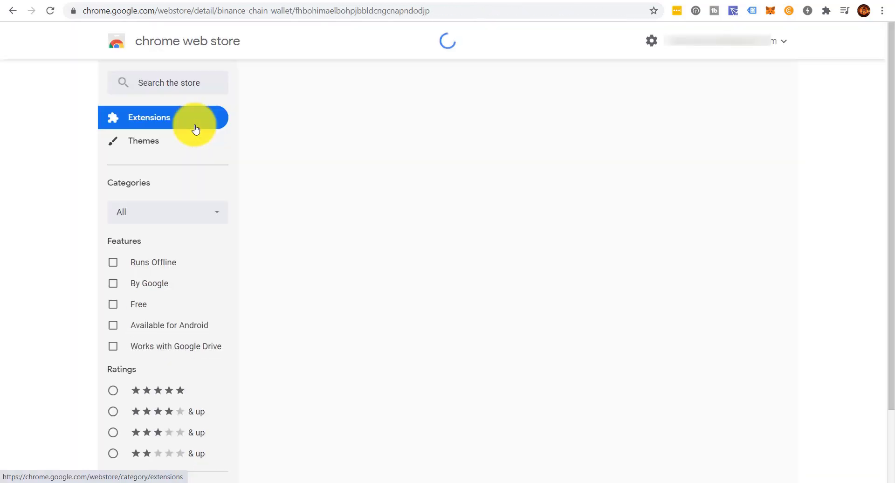
# Install the Binance Chain Wallet extension in the browser and dismiss the installation notice.
pyautogui.click(677, 133)
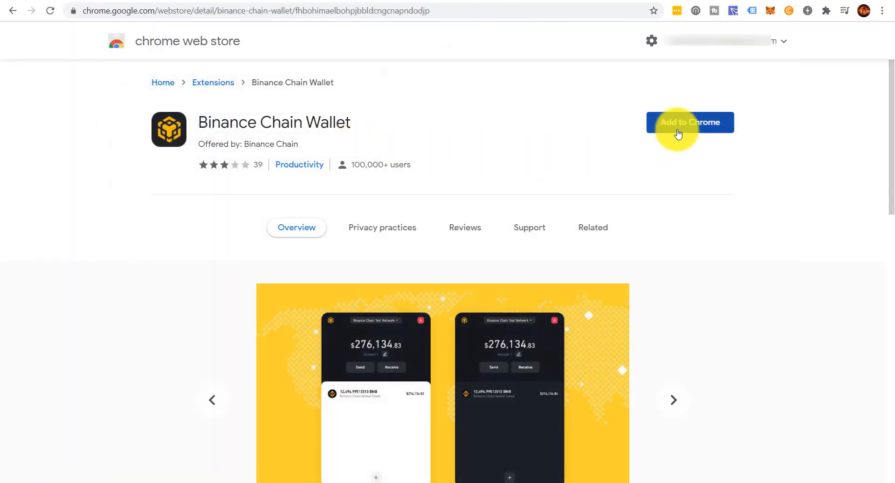
pyautogui.click(463, 125)
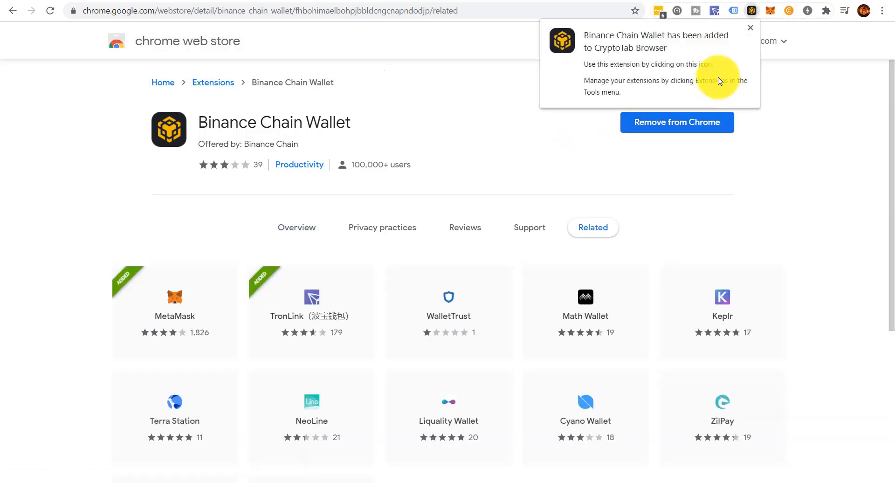
pyautogui.click(750, 28)
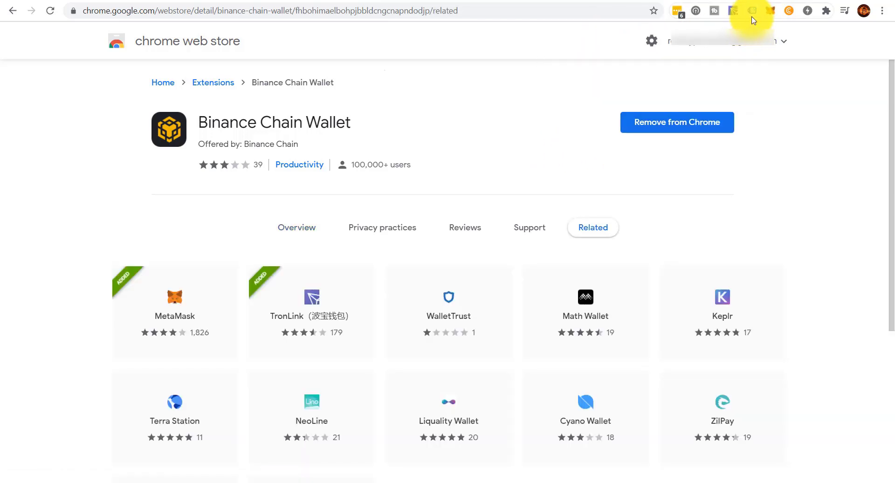
# Pin the Binance Chain Wallet extension so it stays visible in the browser.
pyautogui.click(883, 11)
pyautogui.click(598, 74)
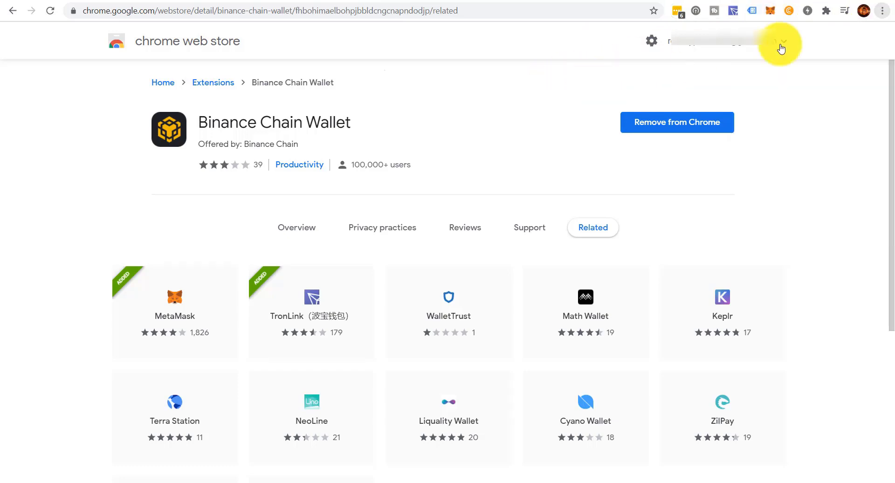
pyautogui.click(826, 12)
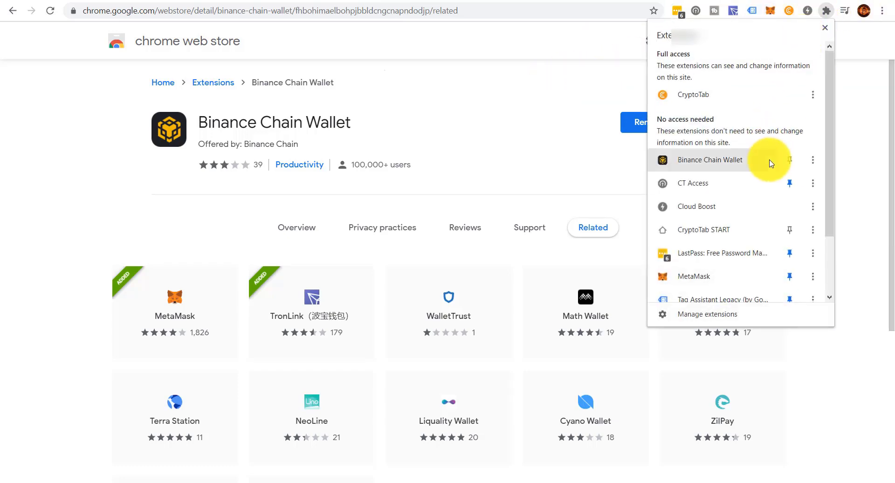
pyautogui.click(789, 160)
pyautogui.click(589, 99)
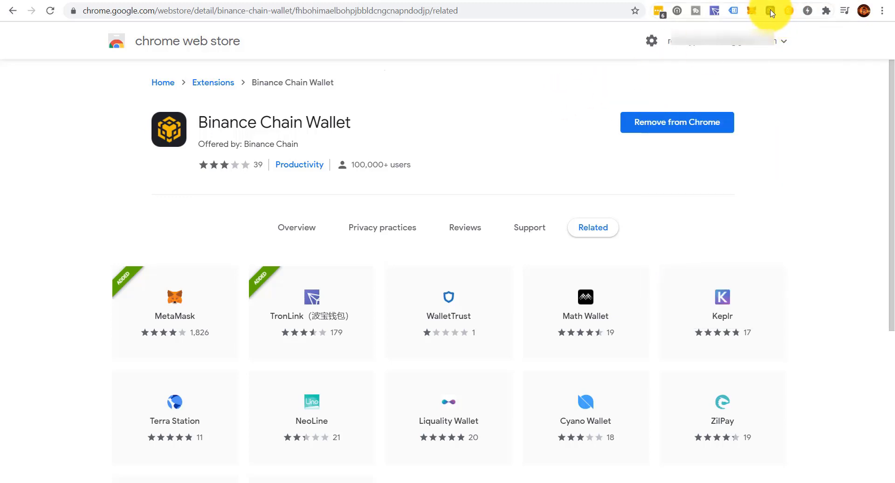
# Create a new wallet in the Binance Chain Wallet extension, entering and confirming the wallet password and continuing past the seed phrase backup.
pyautogui.click(771, 11)
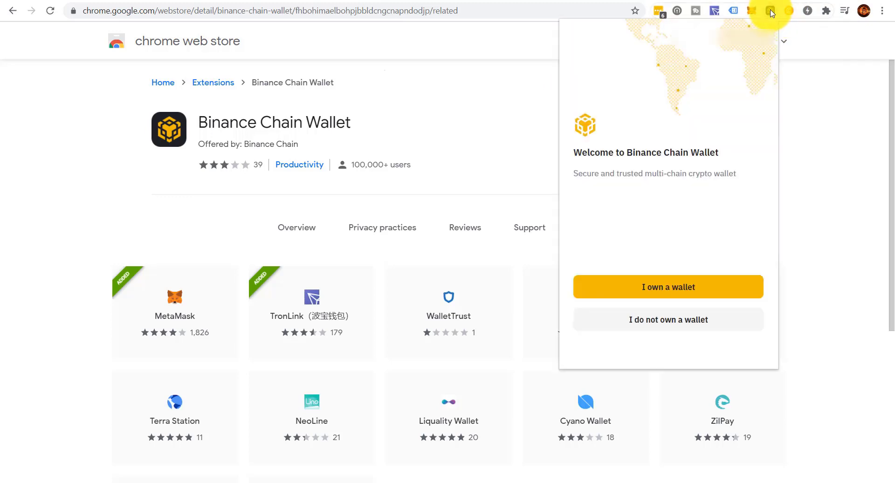
pyautogui.click(662, 321)
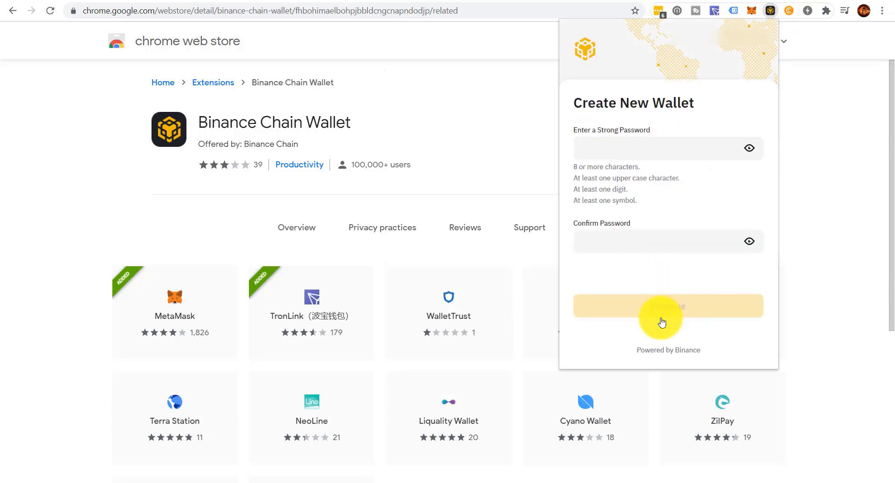
pyautogui.click(624, 145)
pyautogui.hotkey('ctrl', 'v')
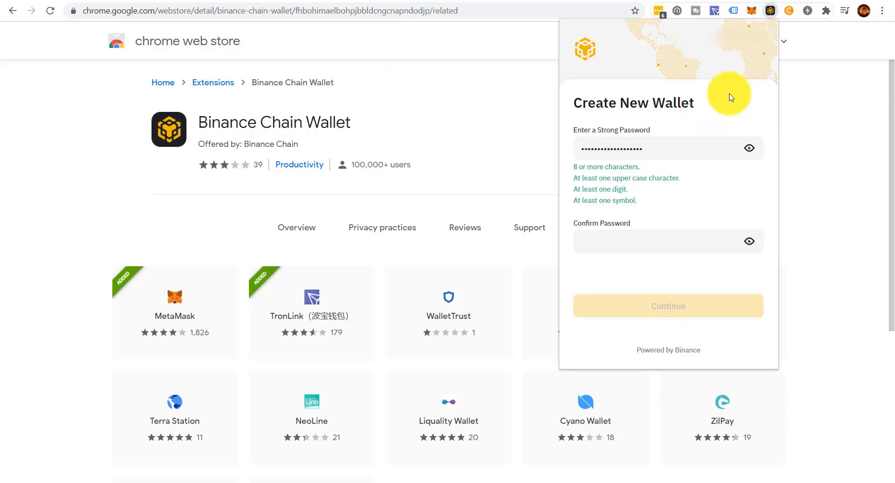
pyautogui.click(617, 242)
pyautogui.write('••••••••••••••••••')
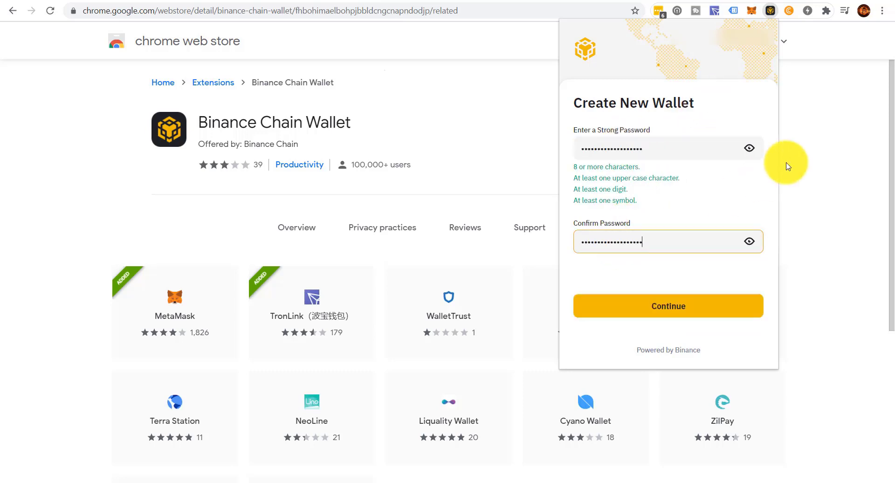
pyautogui.click(686, 313)
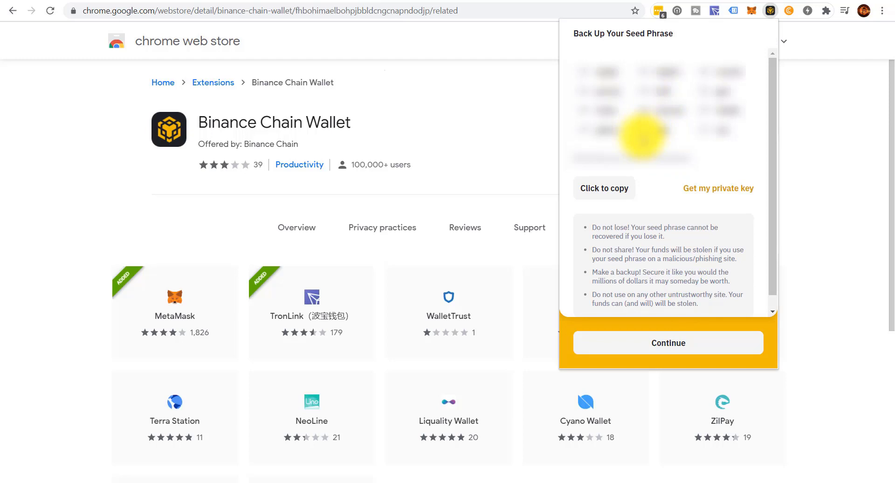
pyautogui.click(668, 343)
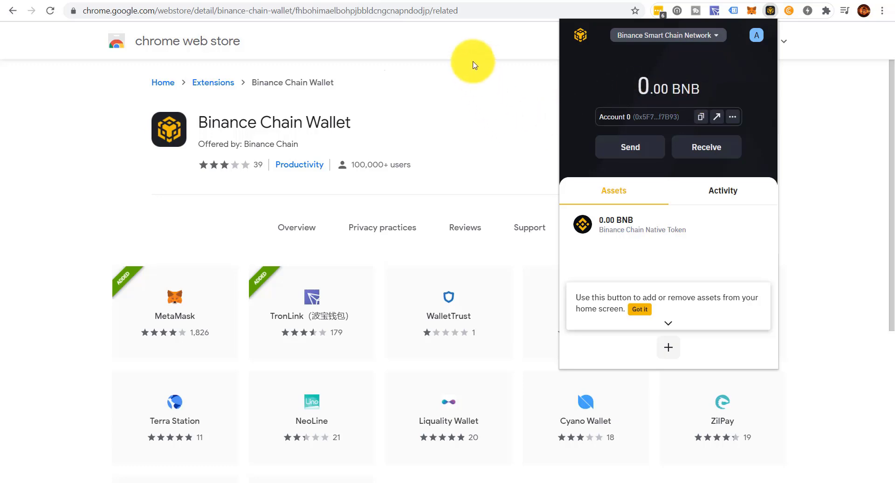
# Switch to Atomic Wallet, try the MetaMask address as recipient of a Binance Coin transfer, and clear it.
pyautogui.hotkey('alt', 'Tab')
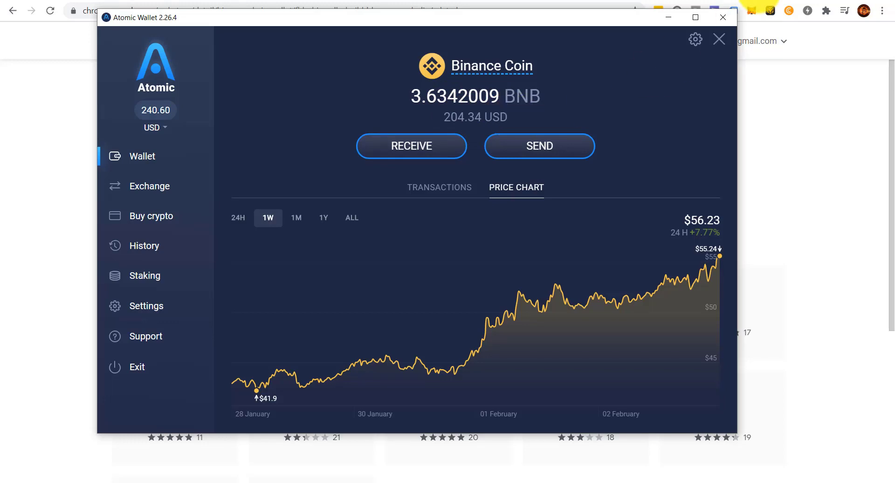
pyautogui.click(751, 10)
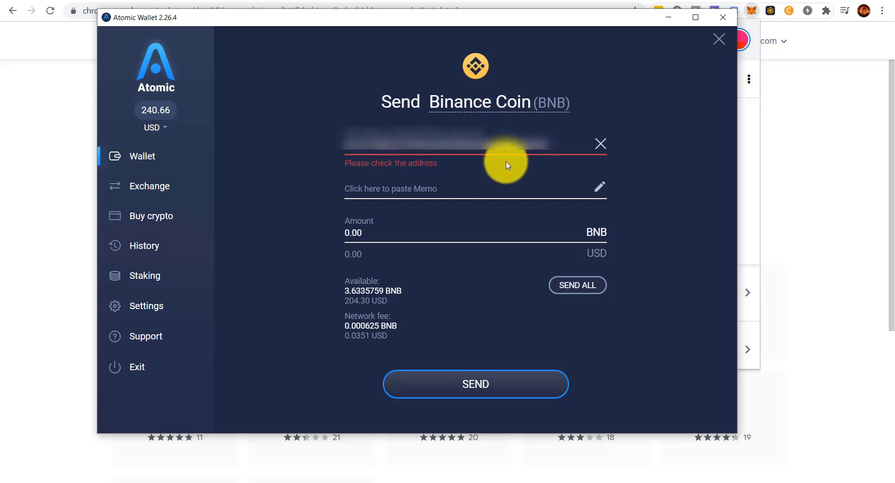
pyautogui.click(600, 149)
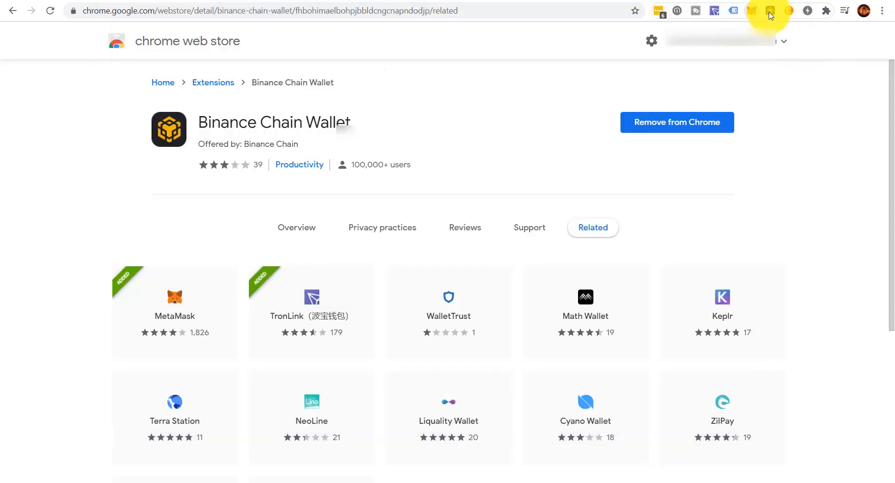
# Switch the Binance Chain Wallet extension to the Binance Chain Network and copy the Account 0 address.
pyautogui.click(770, 16)
pyautogui.click(769, 13)
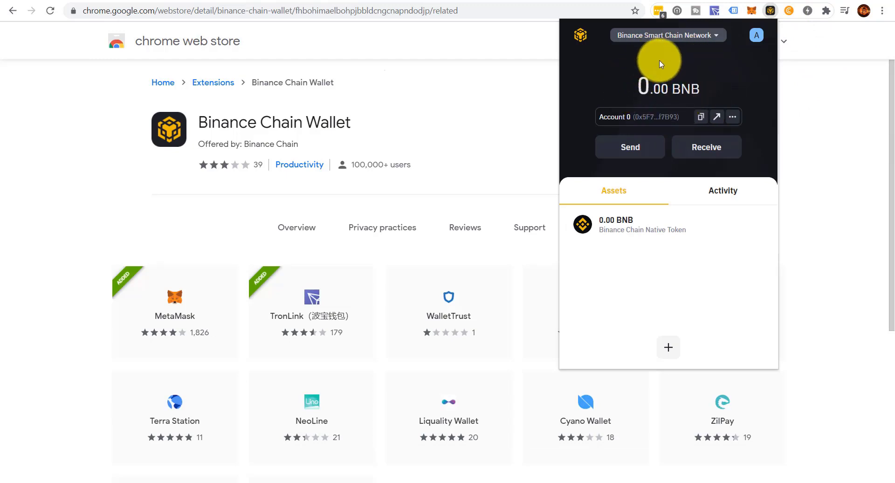
pyautogui.click(713, 35)
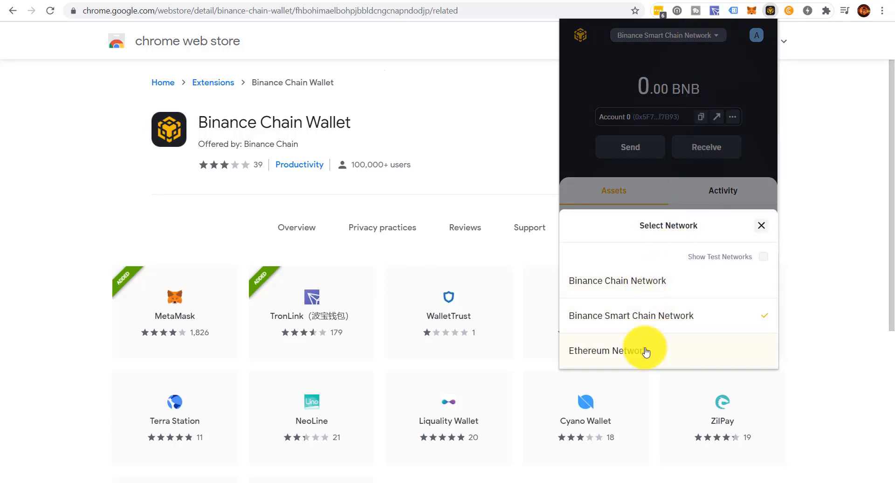
pyautogui.click(639, 292)
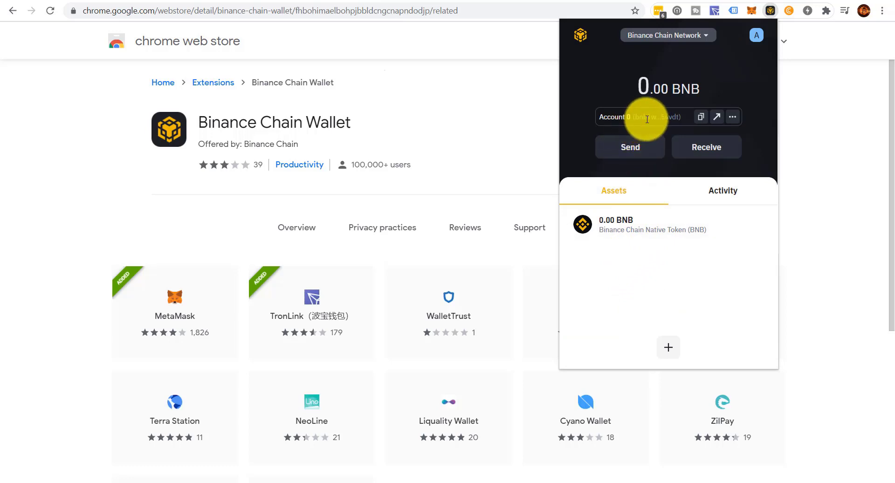
pyautogui.click(701, 117)
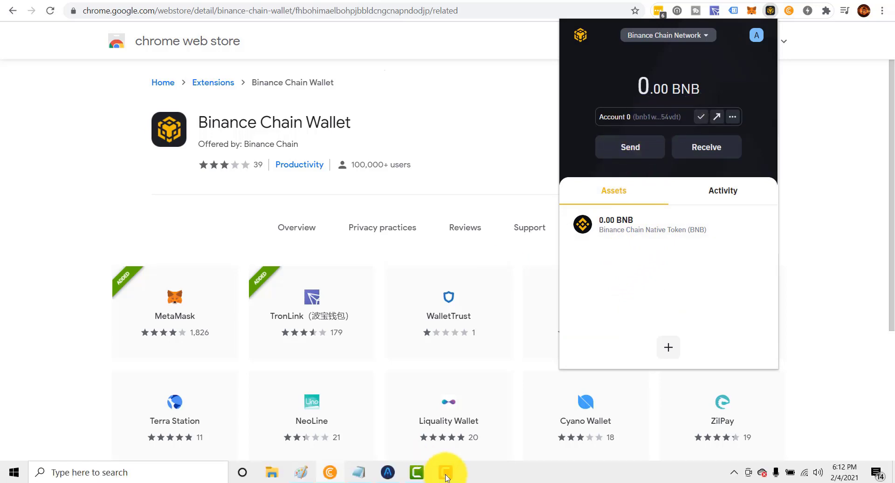
# In Atomic Wallet, prepare a transfer of the full 3.6335759 BNB to the copied Binance Chain address and submit it for confirmation.
pyautogui.click(442, 471)
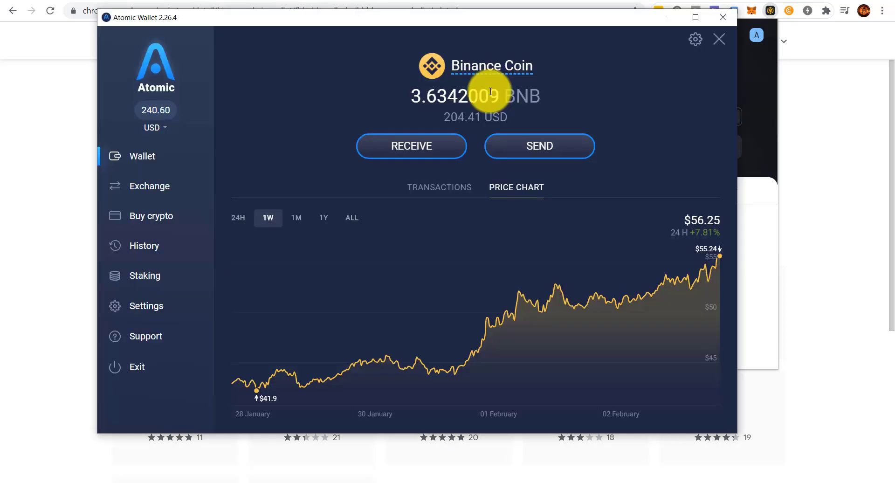
pyautogui.click(534, 153)
pyautogui.click(443, 142)
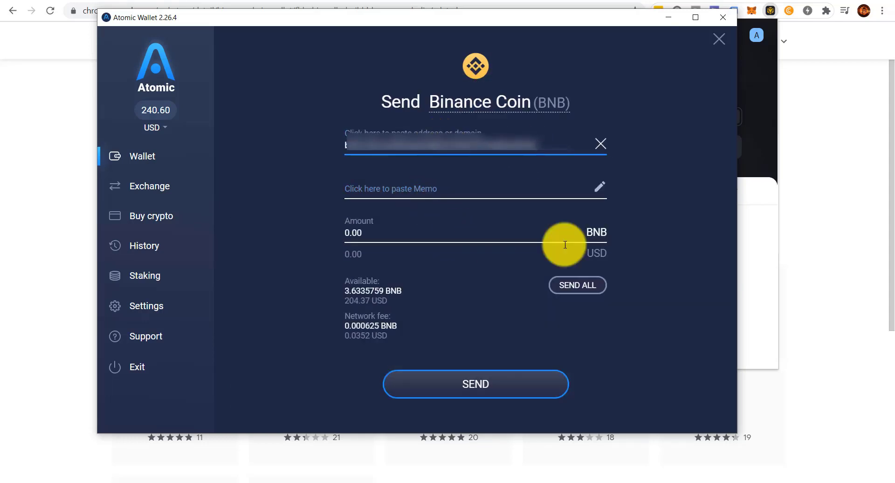
pyautogui.click(581, 288)
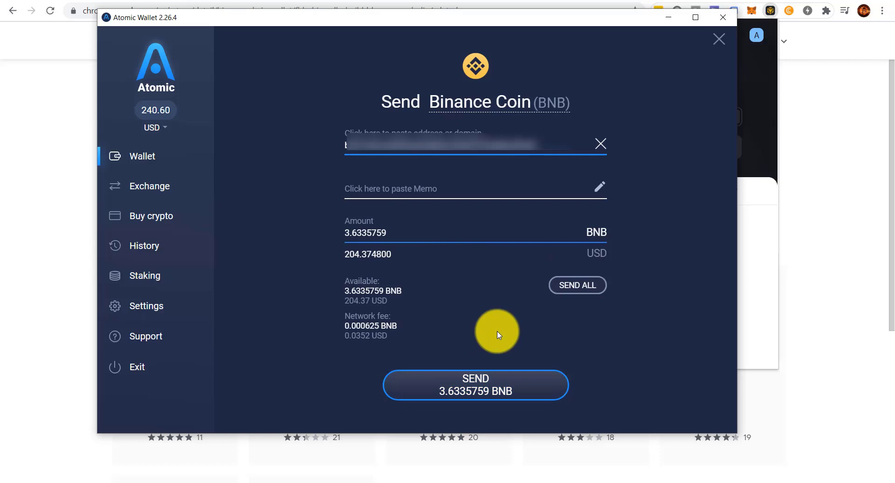
pyautogui.click(481, 380)
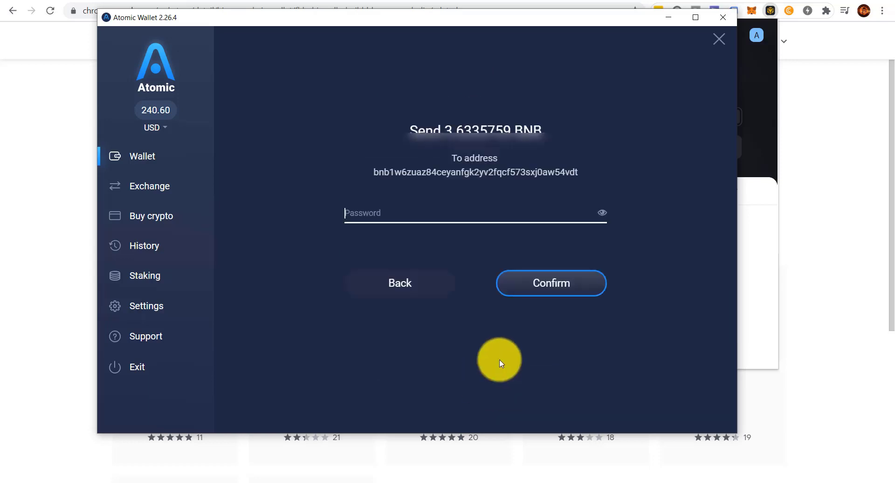
# Authorize the Binance Coin transfer with the Atomic Wallet password and return to the wallet.
pyautogui.click(548, 216)
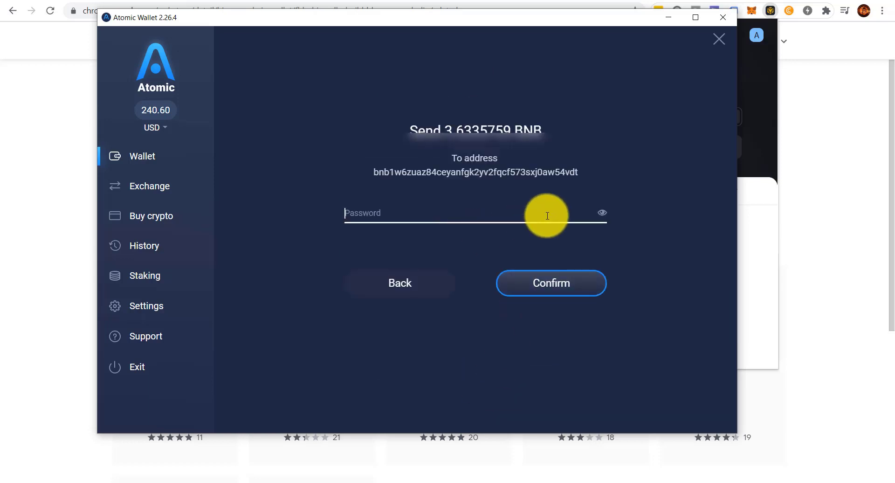
pyautogui.hotkey('ctrl', 'v')
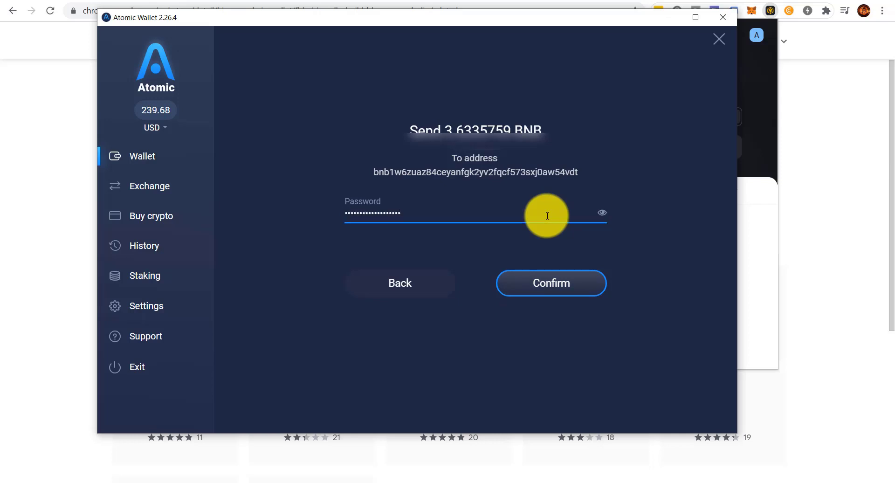
pyautogui.click(565, 285)
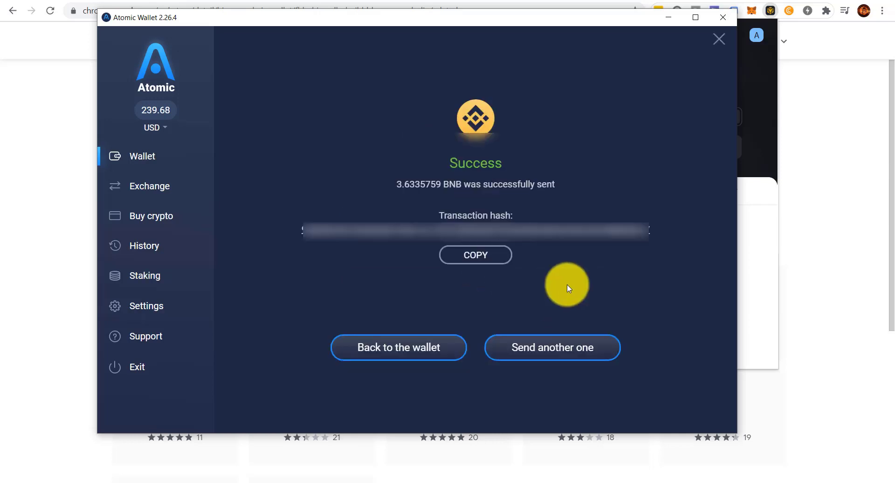
pyautogui.click(400, 351)
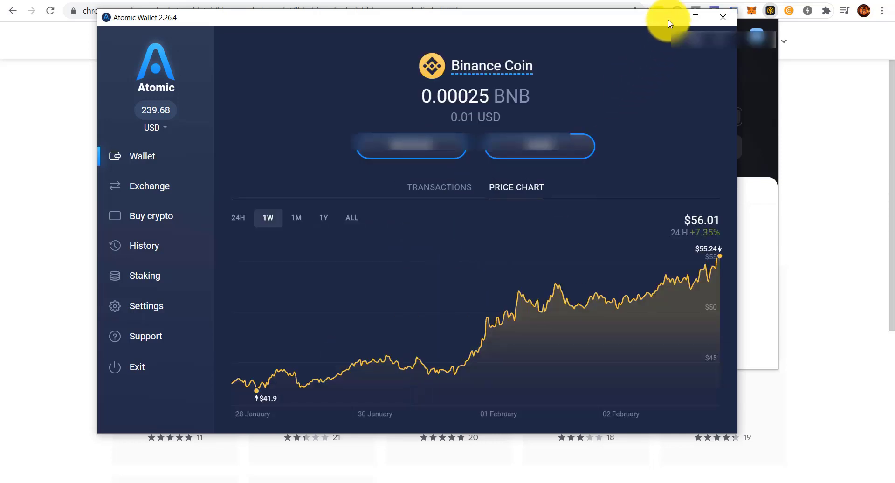
# Leave Atomic Wallet for the browser and check the BNB balance in the Binance Chain Wallet extension.
pyautogui.click(669, 19)
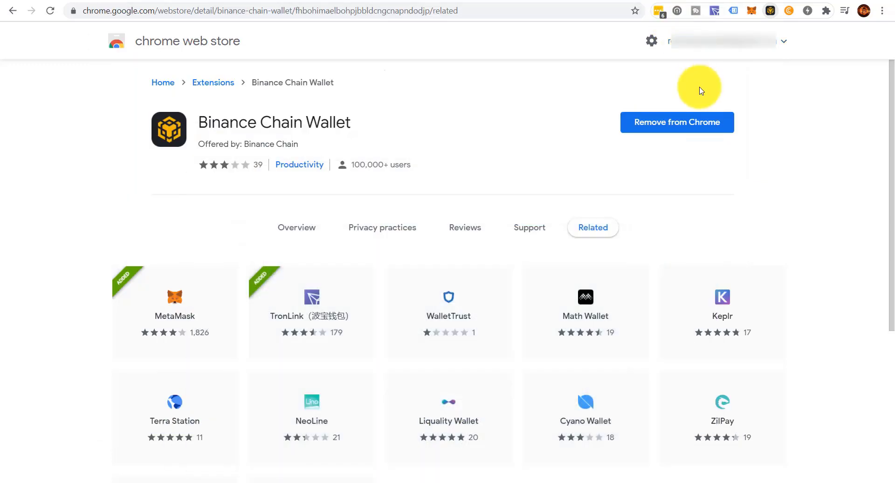
pyautogui.click(774, 13)
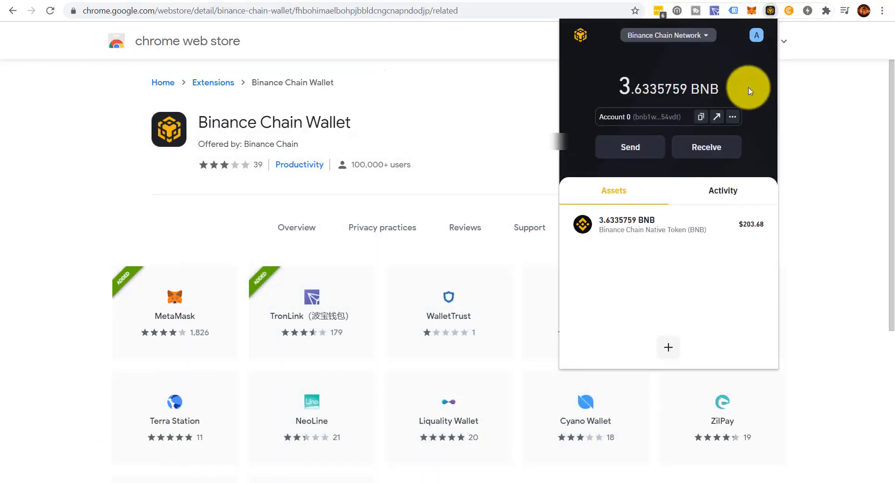
pyautogui.click(770, 11)
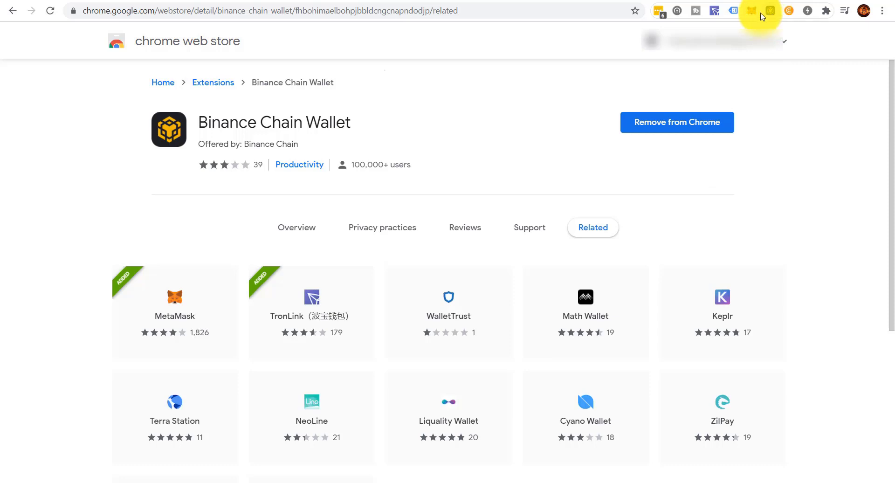
# Look through the TorGuard homepage and the Linktree page of crypto links.
pyautogui.click(506, 1)
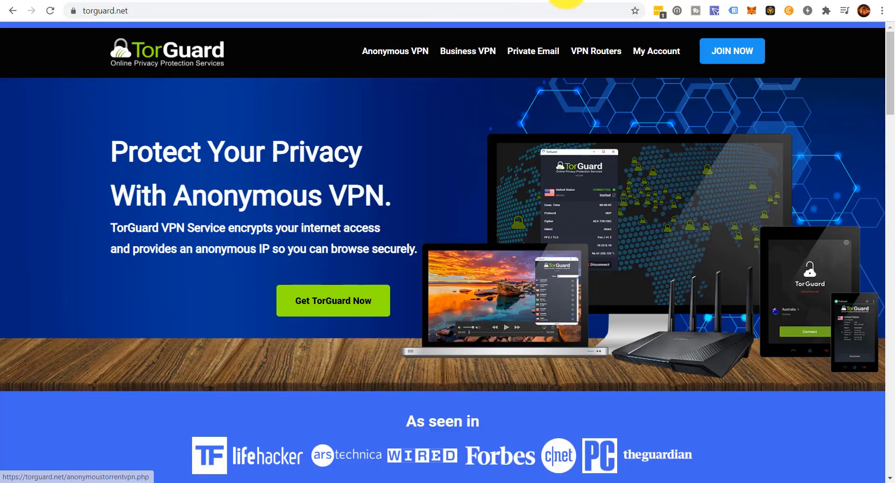
pyautogui.click(550, 1)
pyautogui.scroll(-3, 455, 201)
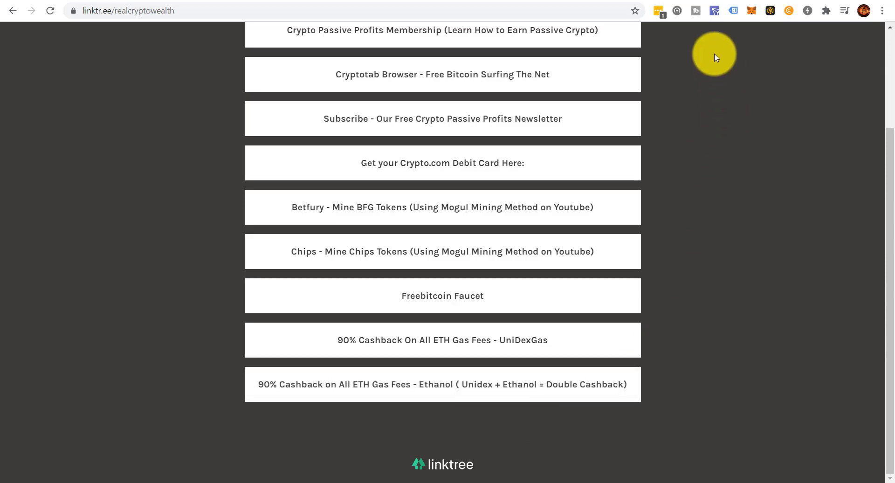
pyautogui.click(571, 1)
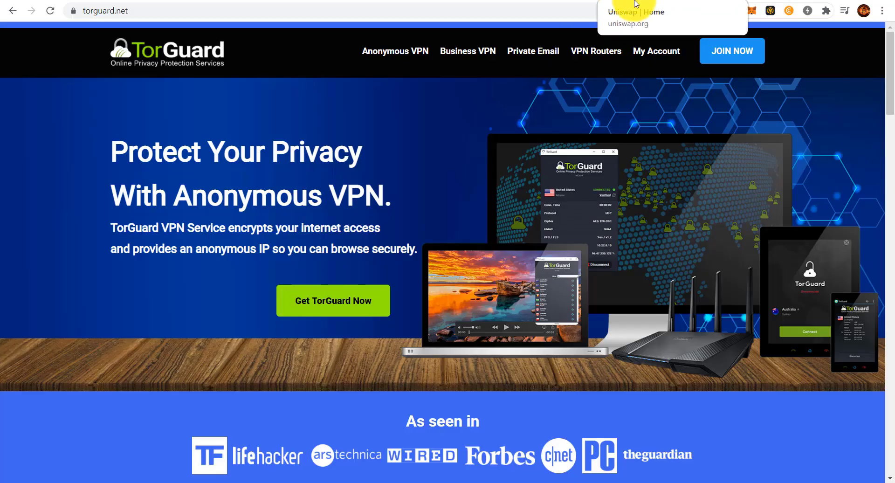
# View the selectable networks in the Binance Chain Wallet extension and in MetaMask.
pyautogui.click(770, 11)
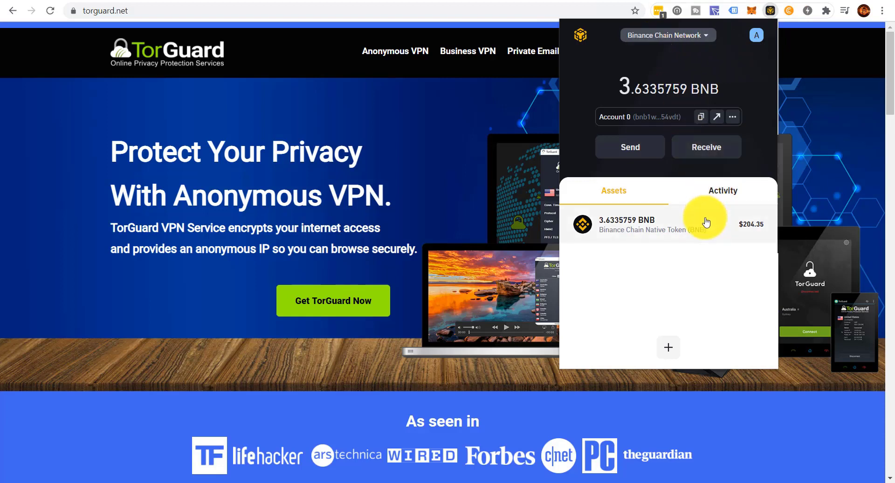
pyautogui.click(709, 38)
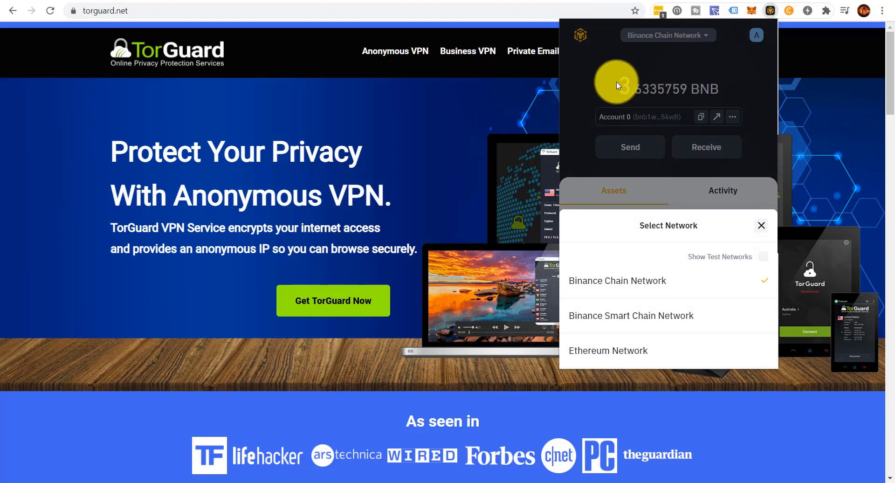
pyautogui.click(800, 63)
pyautogui.click(751, 11)
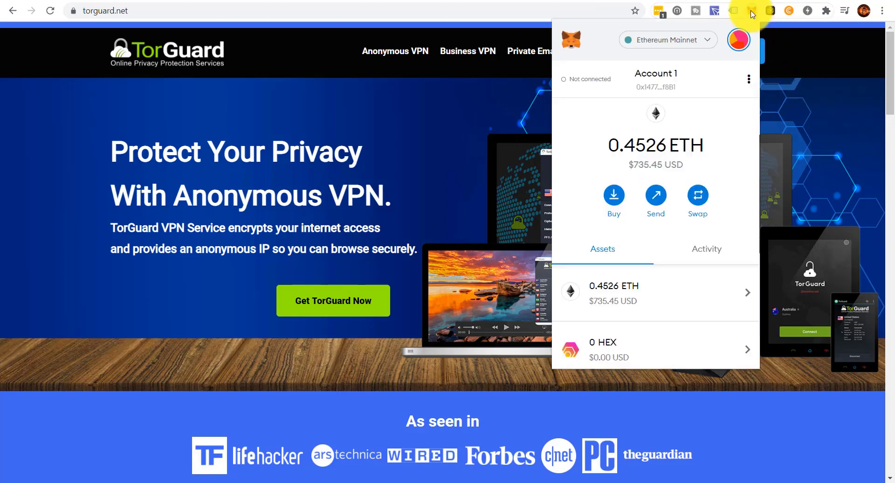
pyautogui.click(708, 42)
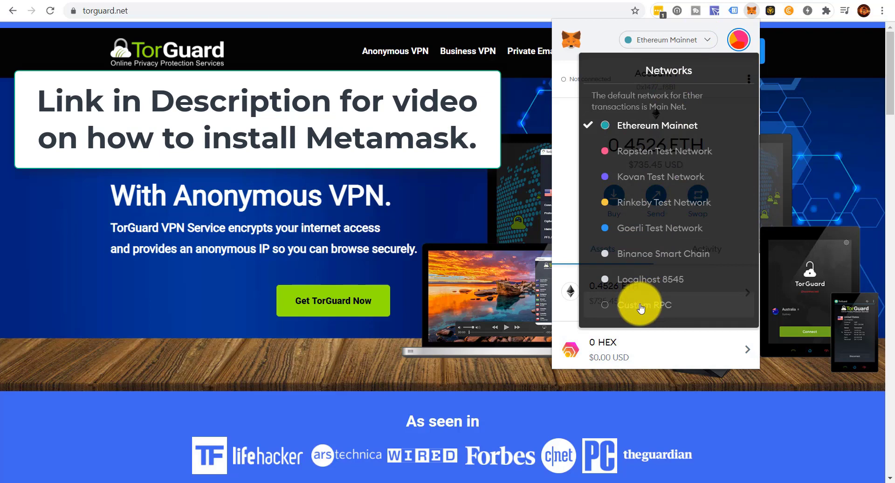
pyautogui.click(573, 239)
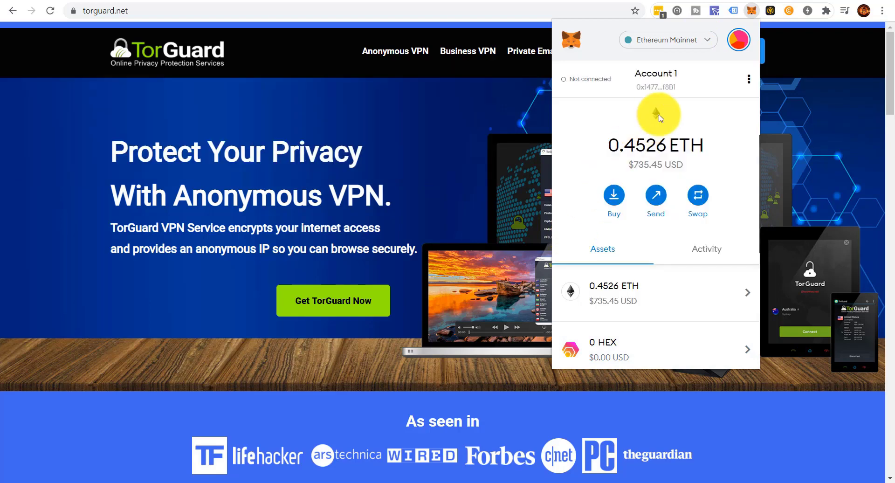
# Open MetaMask's network settings and examine the blank form for adding a custom network.
pyautogui.click(740, 38)
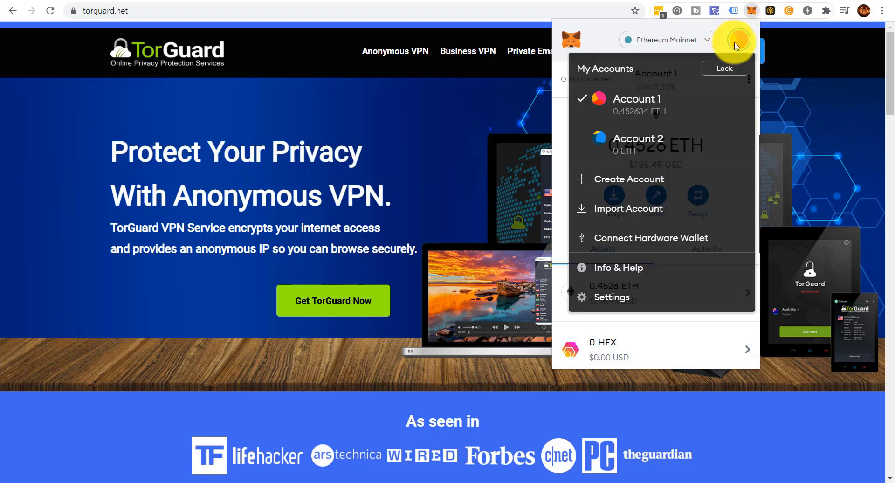
pyautogui.click(627, 297)
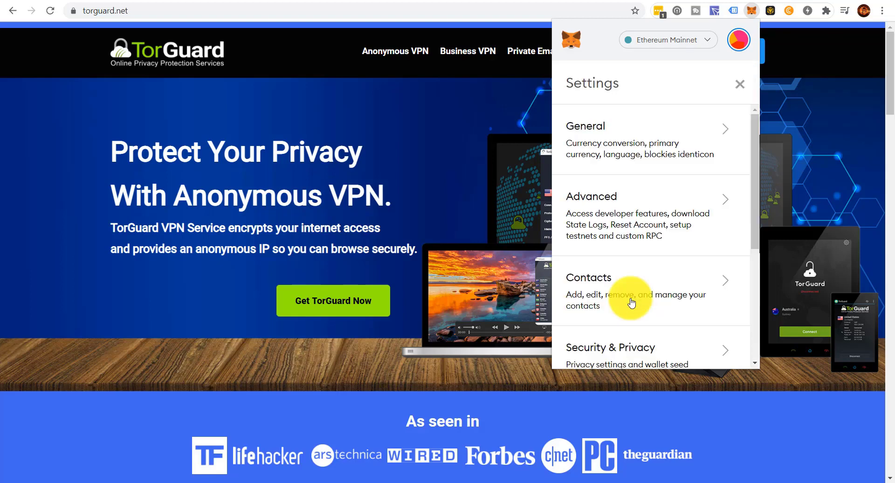
pyautogui.scroll(-5, 641, 287)
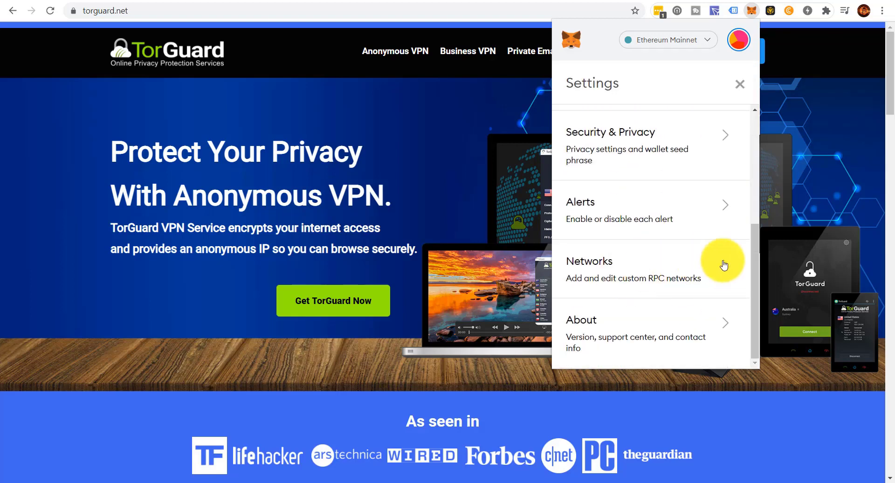
pyautogui.click(722, 273)
pyautogui.scroll(-2, 722, 268)
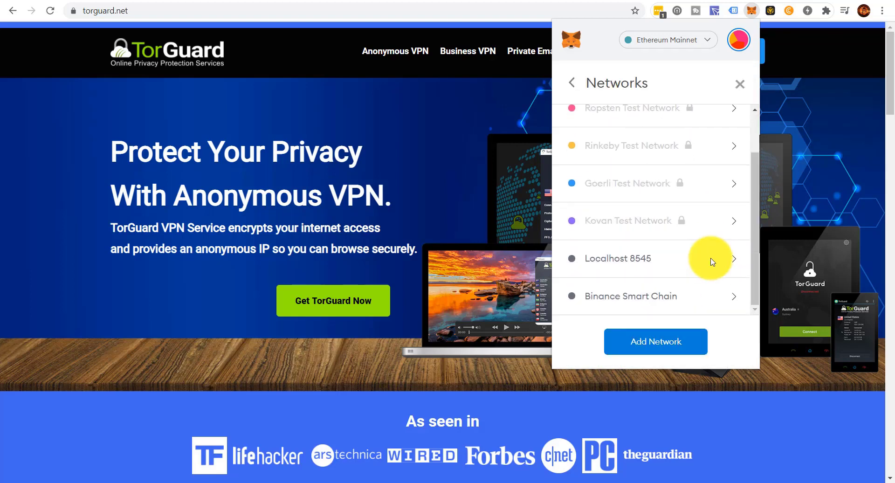
pyautogui.click(653, 349)
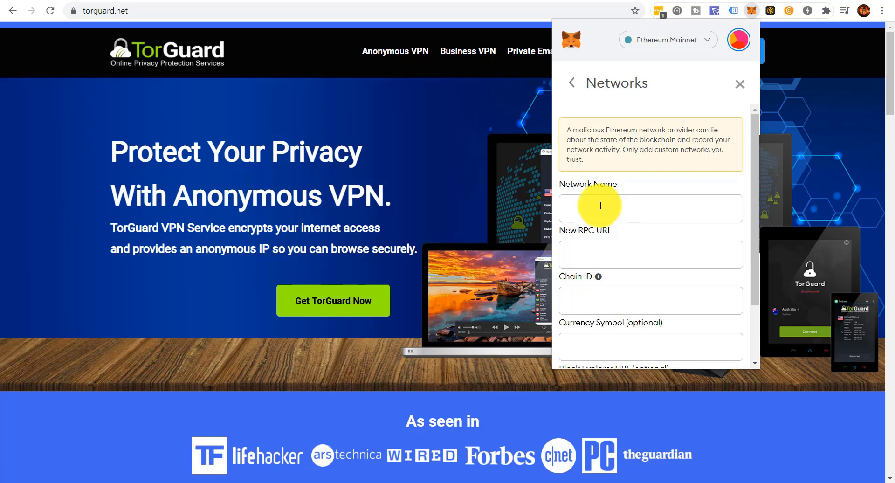
# Review the saved Binance Smart Chain network entry in MetaMask, including its RPC URL, chain ID and currency symbol.
pyautogui.click(570, 83)
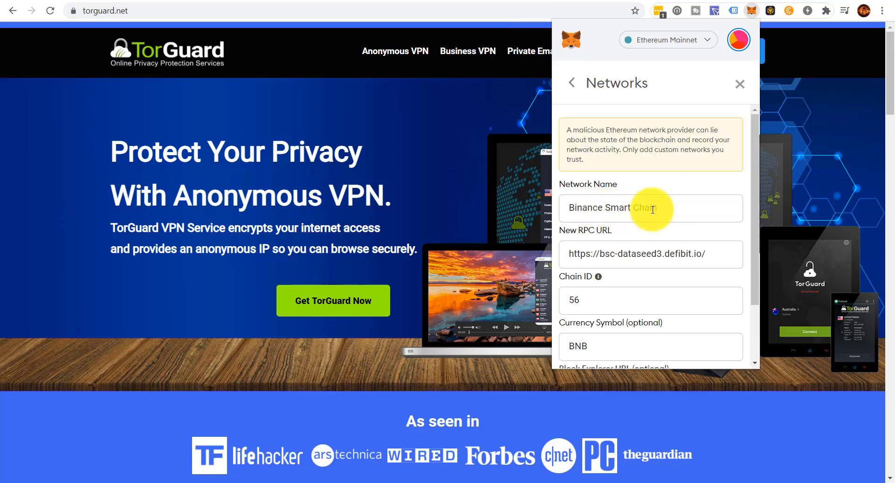
pyautogui.scroll(-2, 648, 211)
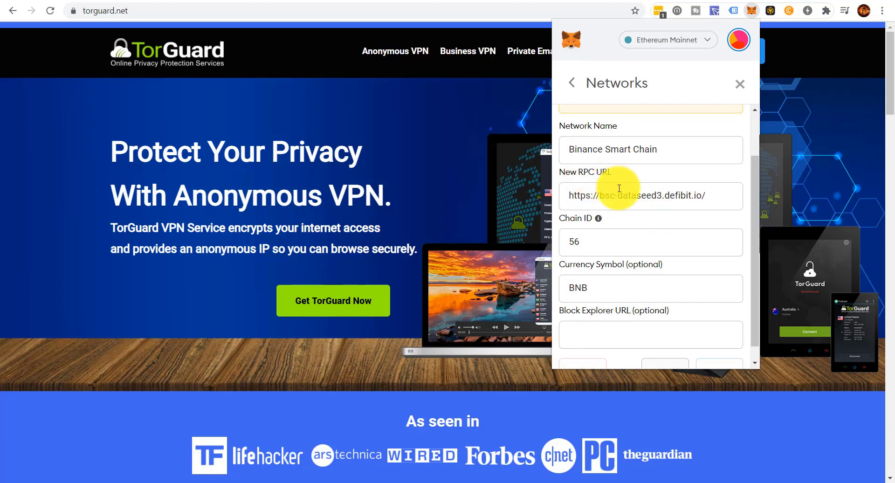
pyautogui.moveTo(711, 195); pyautogui.dragTo(553, 196)
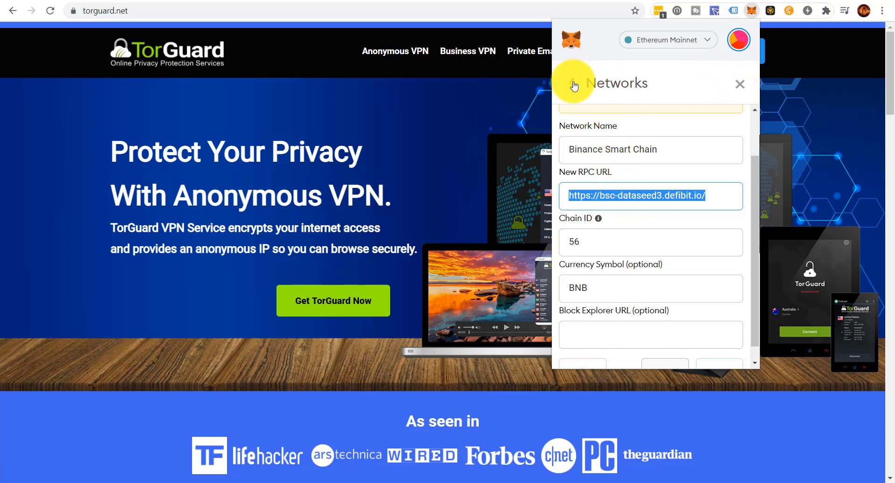
pyautogui.scroll(-2, 641, 225)
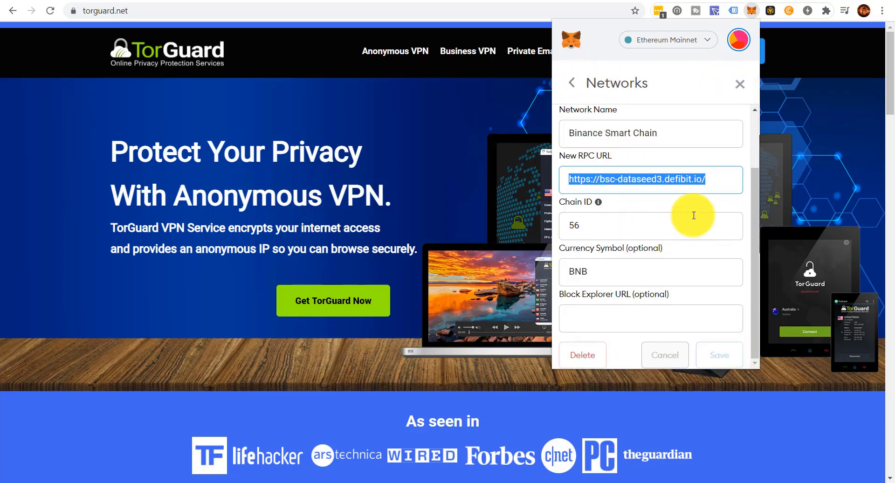
pyautogui.scroll(3, 662, 187)
pyautogui.click(573, 85)
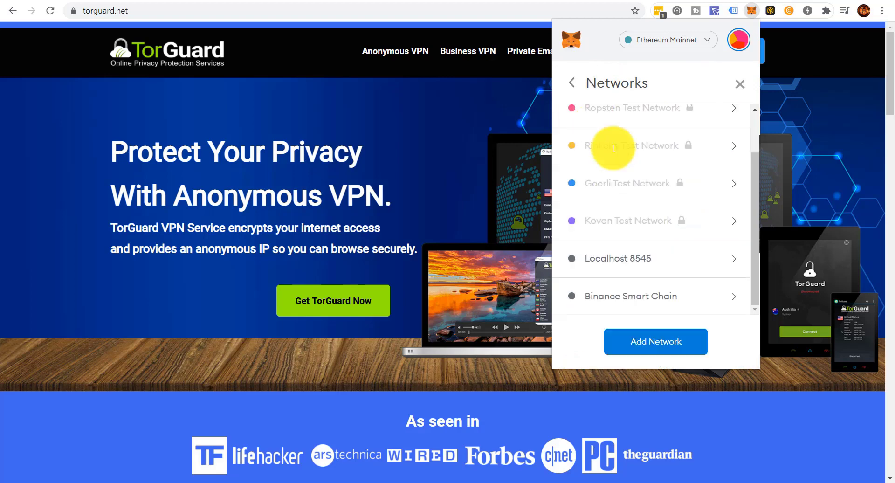
pyautogui.scroll(1, 631, 179)
pyautogui.scroll(-1, 631, 179)
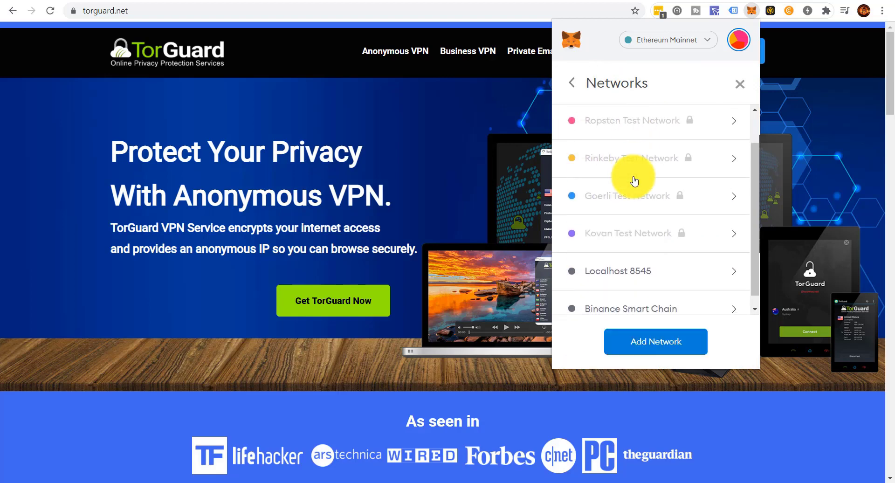
pyautogui.click(646, 303)
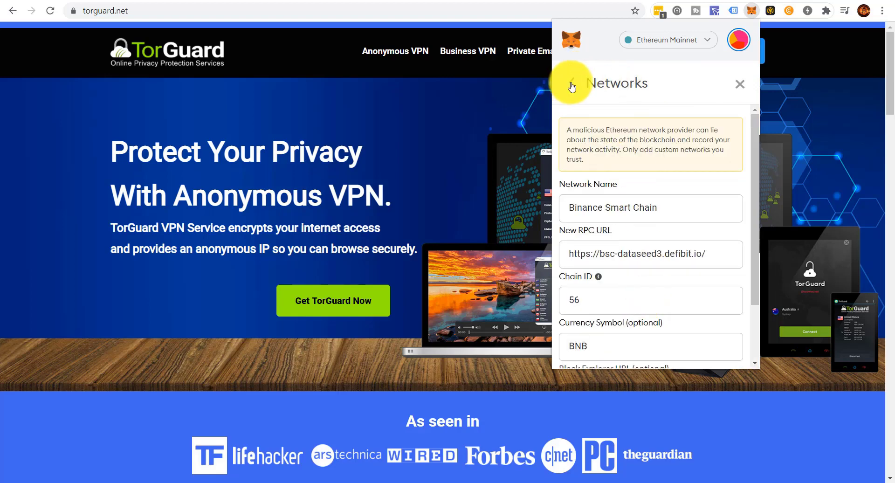
# Close the MetaMask settings and switch the active network to Binance Smart Chain.
pyautogui.moveTo(577, 84); pyautogui.dragTo(767, 72)
pyautogui.click(740, 84)
pyautogui.click(662, 39)
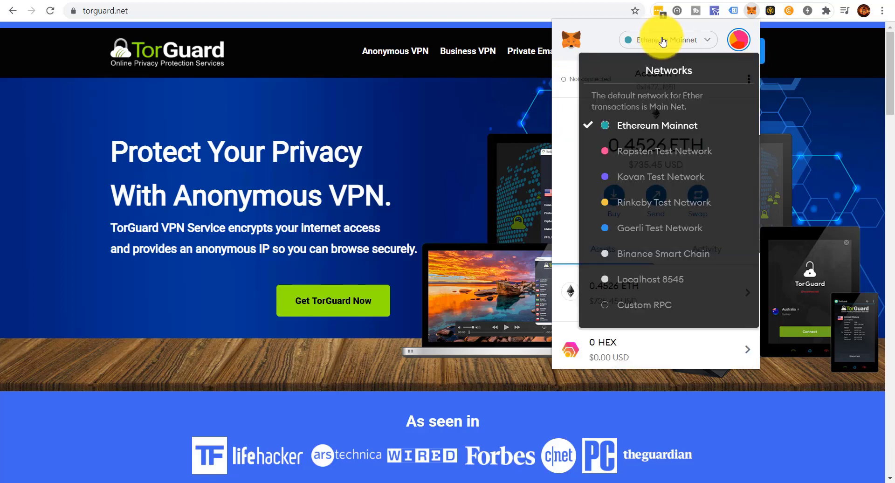
pyautogui.click(647, 261)
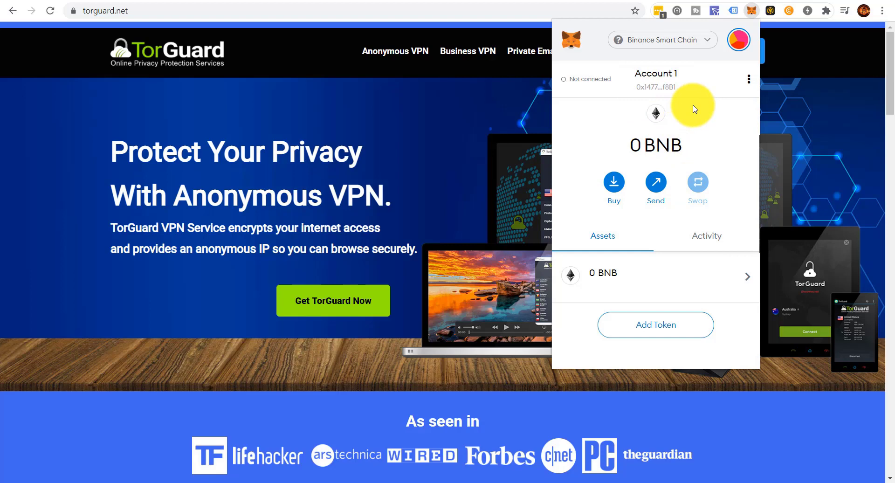
# In the Binance Chain Wallet extension, start a BNB transfer and enter the MetaMask account's address as the recipient.
pyautogui.click(770, 11)
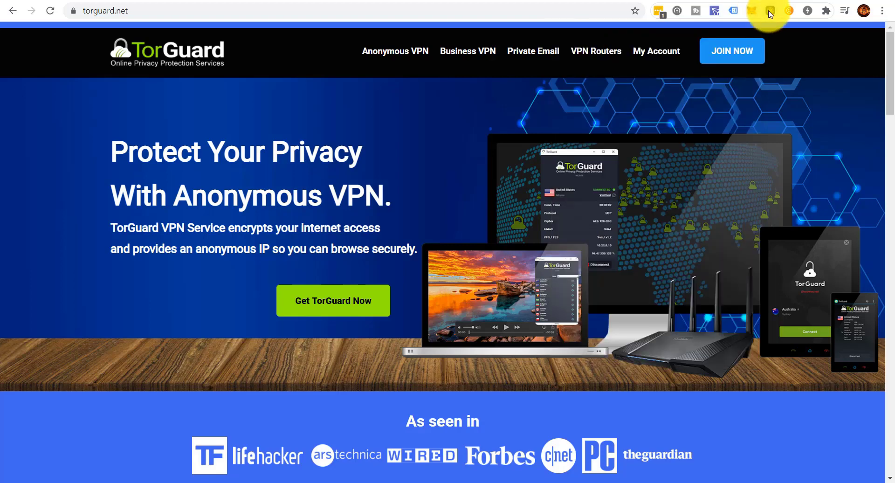
pyautogui.click(768, 12)
pyautogui.click(770, 11)
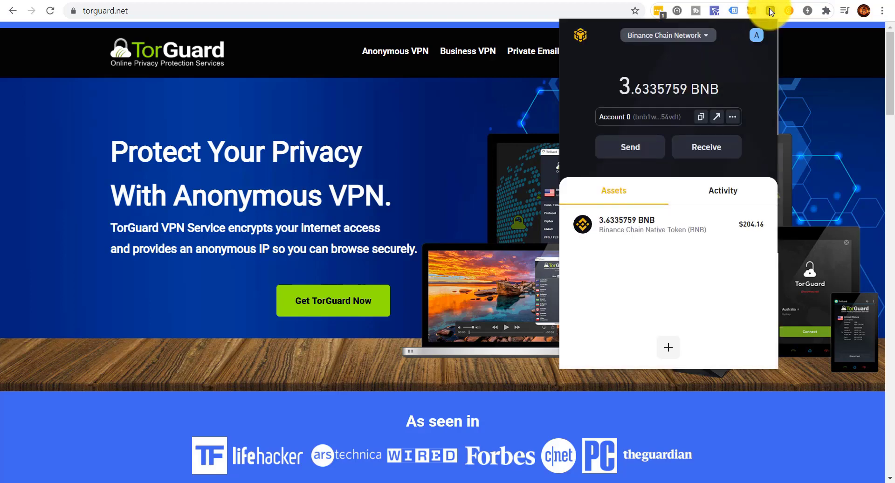
pyautogui.click(645, 157)
pyautogui.click(629, 133)
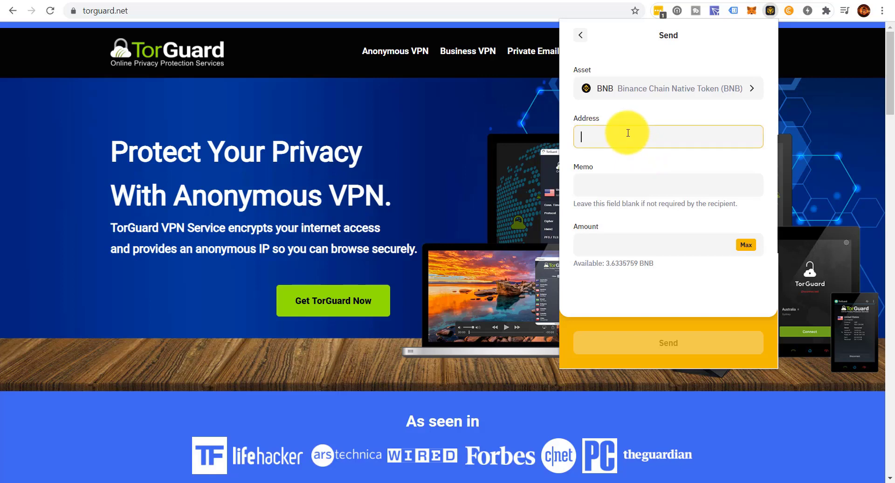
pyautogui.rightClick(627, 135)
pyautogui.click(655, 222)
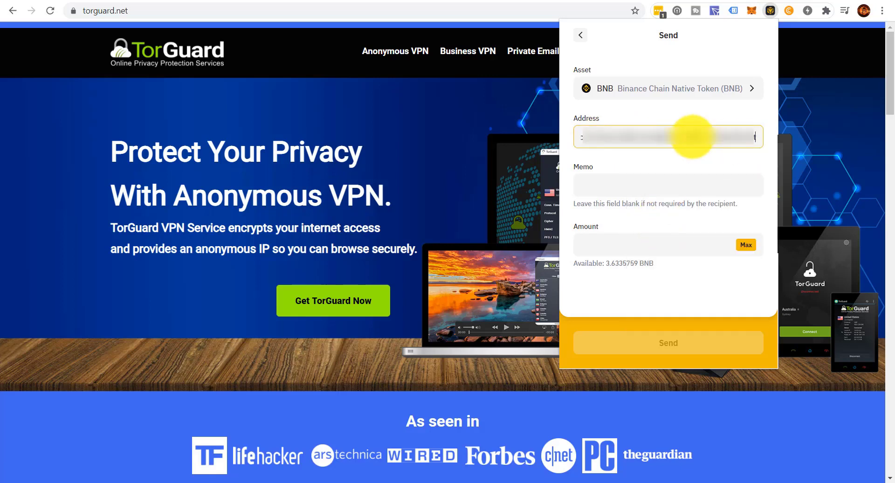
pyautogui.moveTo(689, 134); pyautogui.dragTo(521, 144)
pyautogui.click(719, 135)
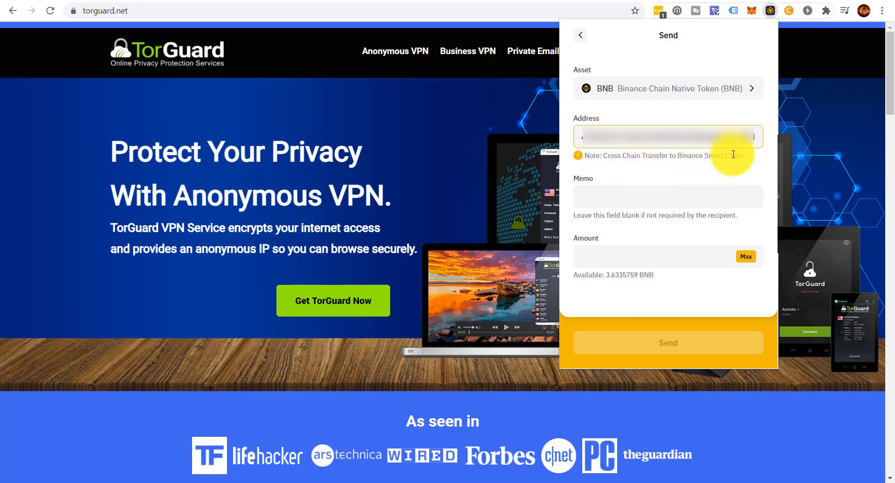
pyautogui.moveTo(583, 137); pyautogui.dragTo(644, 153)
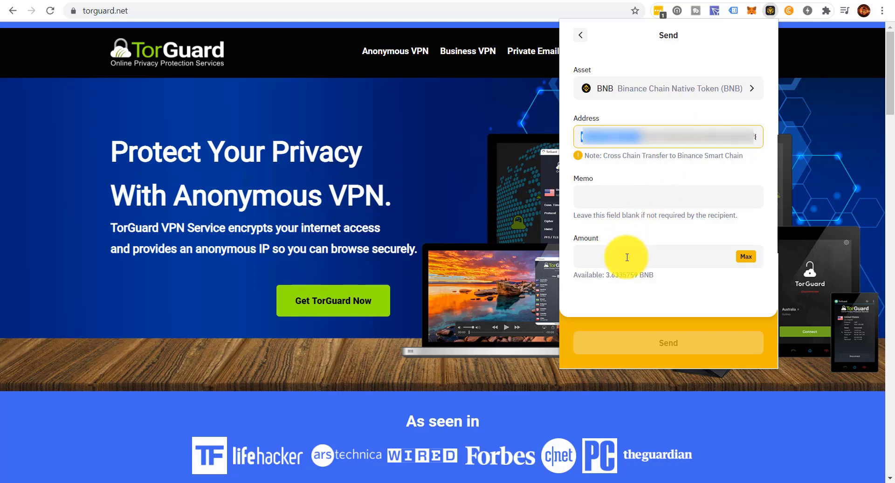
# Set the amount to the maximum 3.6335759 BNB and confirm the cross-chain transfer to Binance Smart Chain.
pyautogui.click(743, 259)
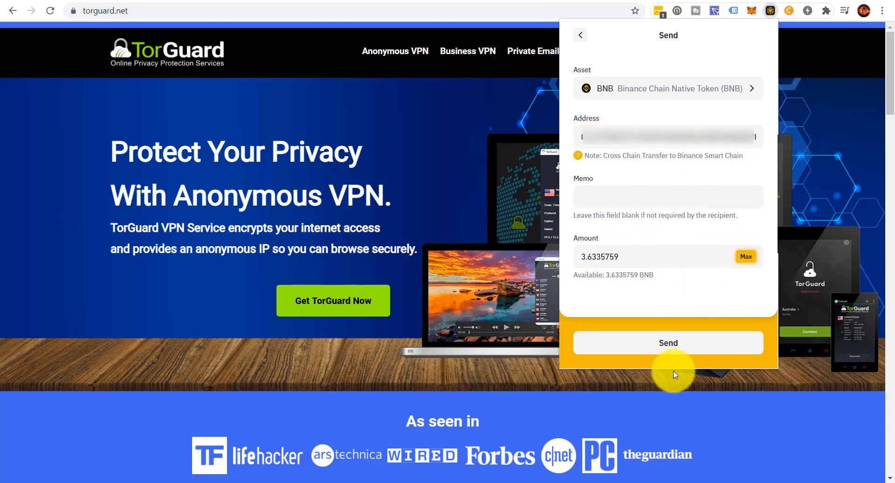
pyautogui.click(671, 354)
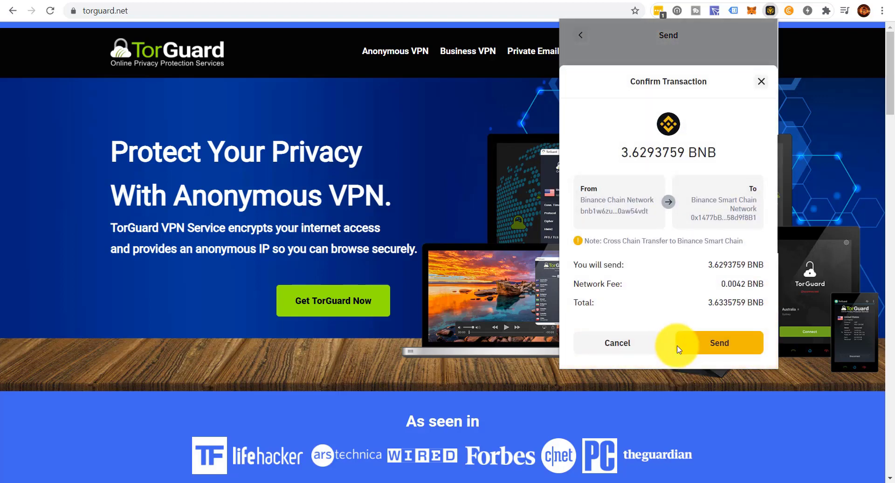
pyautogui.click(730, 342)
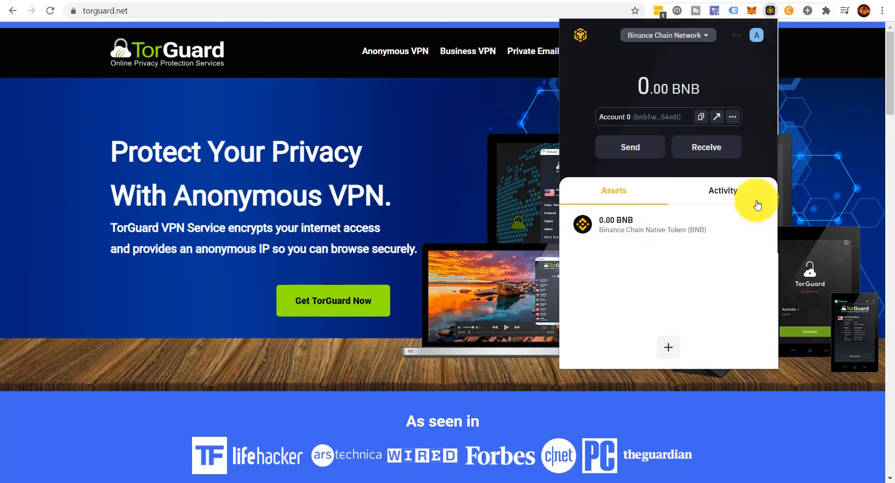
# Check the BNB balance of Account 1 in the MetaMask extension on Binance Smart Chain.
pyautogui.click(751, 10)
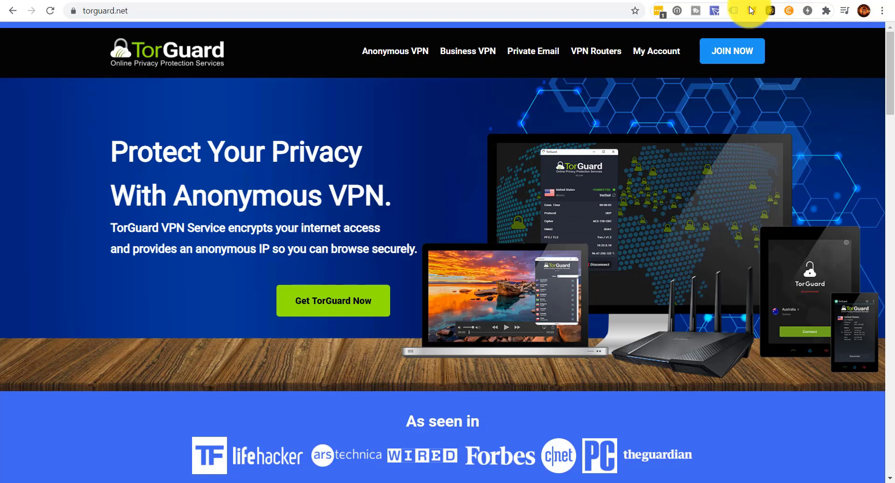
pyautogui.click(753, 17)
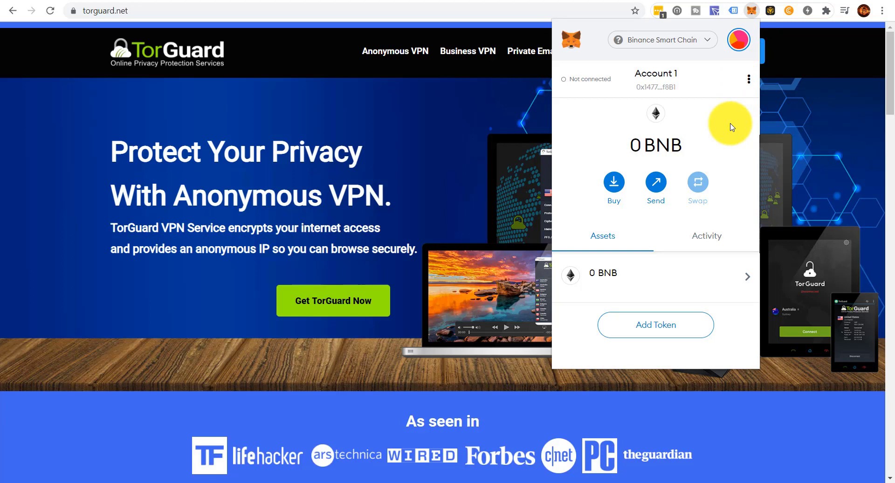
pyautogui.click(747, 79)
pyautogui.click(531, 145)
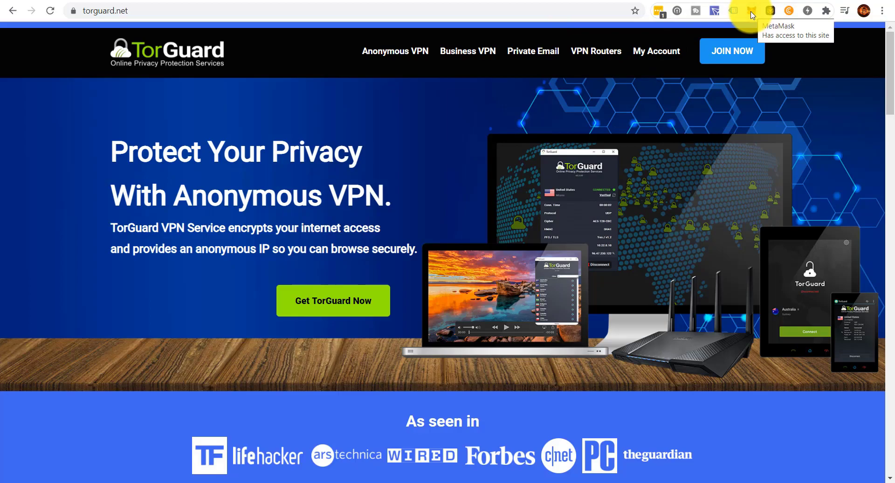
# Switch to the PancakeSwap site, connect it to MetaMask with Account 1, and check the wallet in the extension.
pyautogui.click(464, 3)
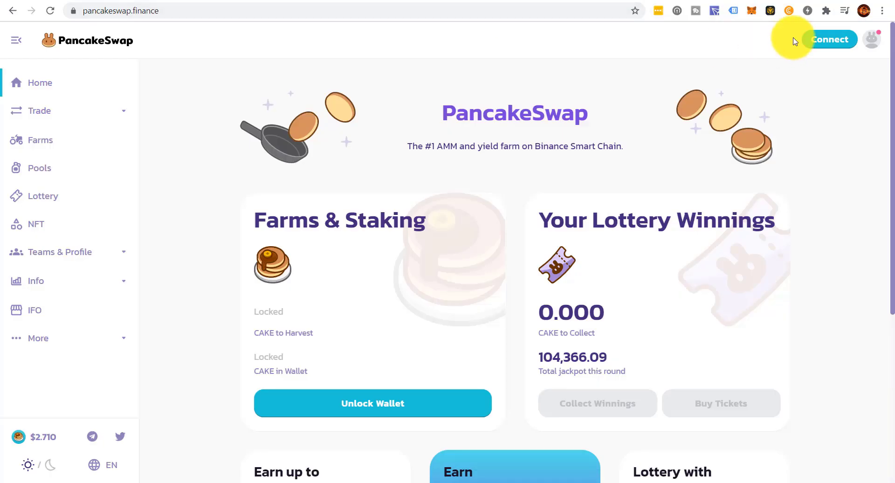
pyautogui.click(752, 13)
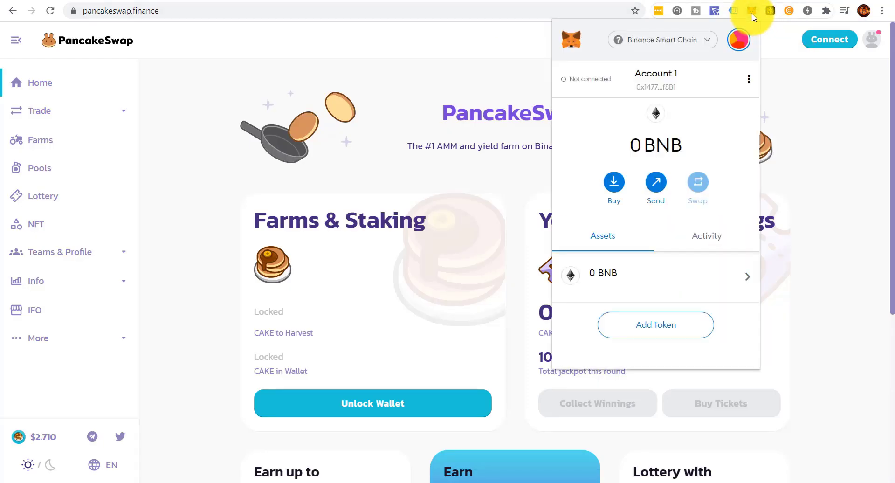
pyautogui.click(830, 40)
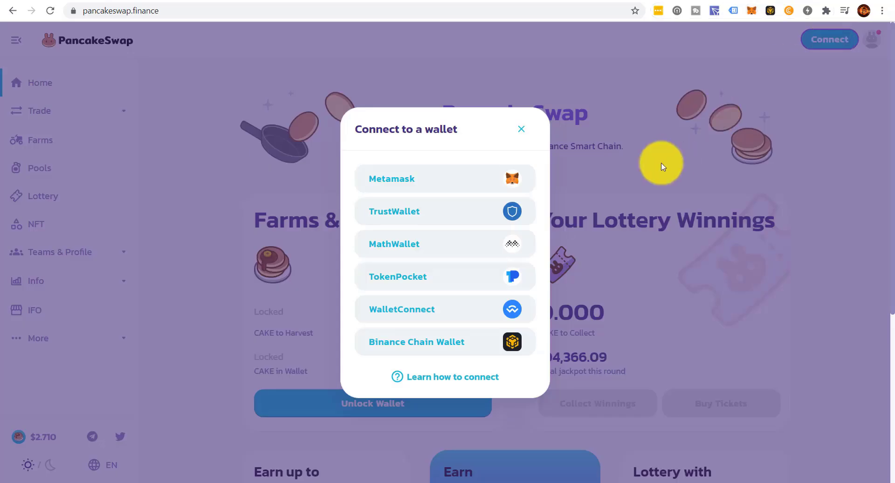
pyautogui.click(426, 182)
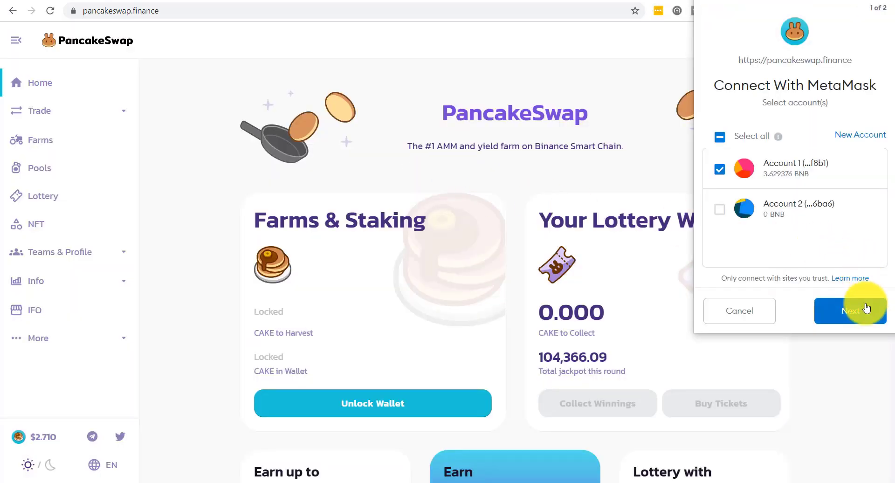
pyautogui.click(866, 308)
pyautogui.click(860, 316)
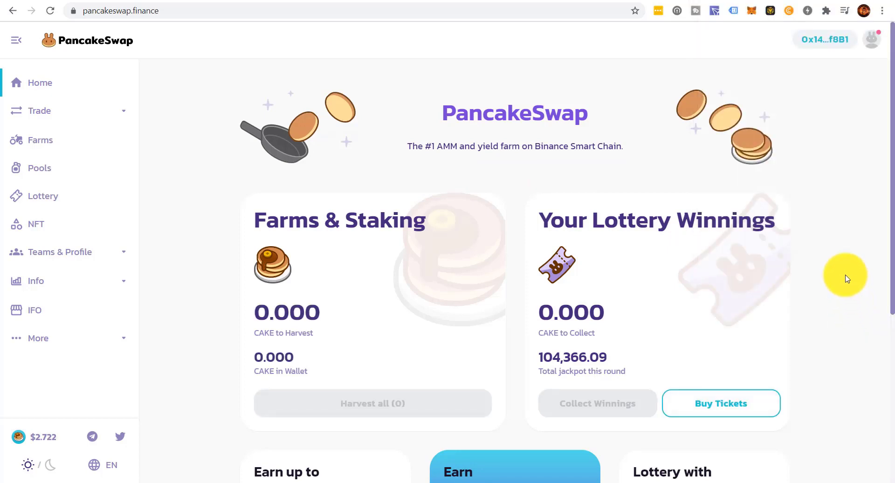
pyautogui.click(751, 13)
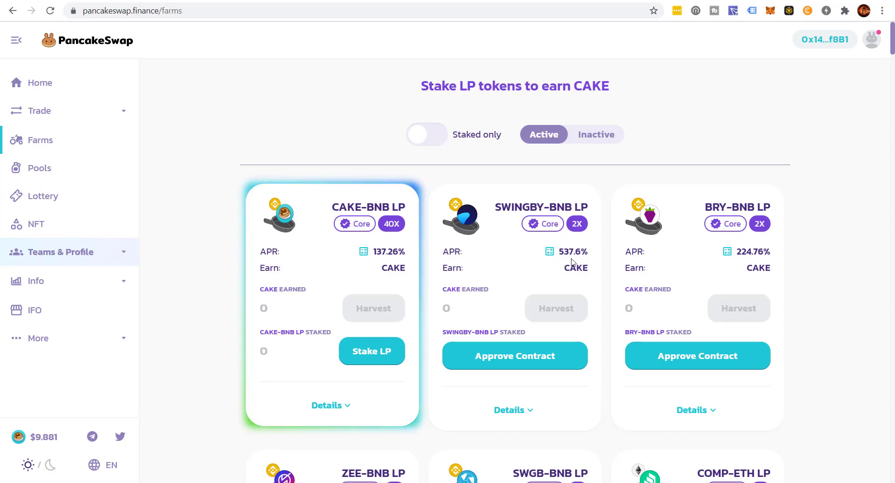
# Look through the active PancakeSwap farms, comparing the LP pairs with their APRs and reward multipliers.
pyautogui.scroll(-3, 628, 262)
pyautogui.scroll(-2, 627, 262)
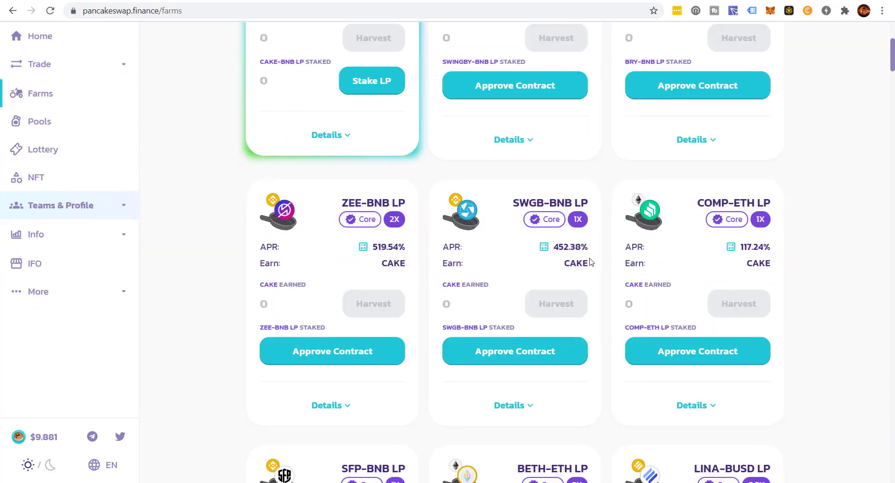
pyautogui.scroll(4, 585, 256)
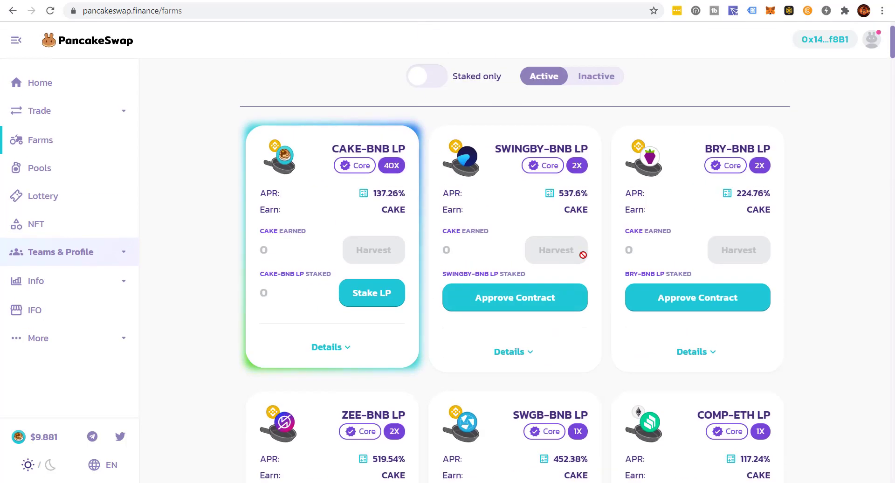